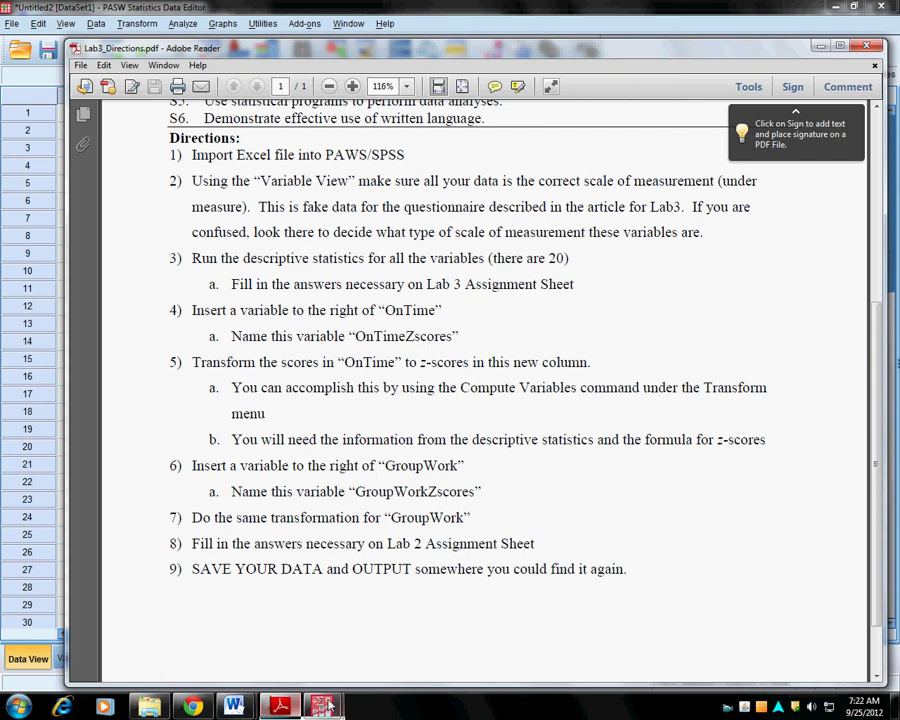
Step: Switch to the PASW Statistics Data Editor and check the variables' measurement scale in Variable View, then return to Data View
{"action": "mouse_move", "coordinate": [321, 706]}
{"action": "left_click", "coordinate": [366, 612]}
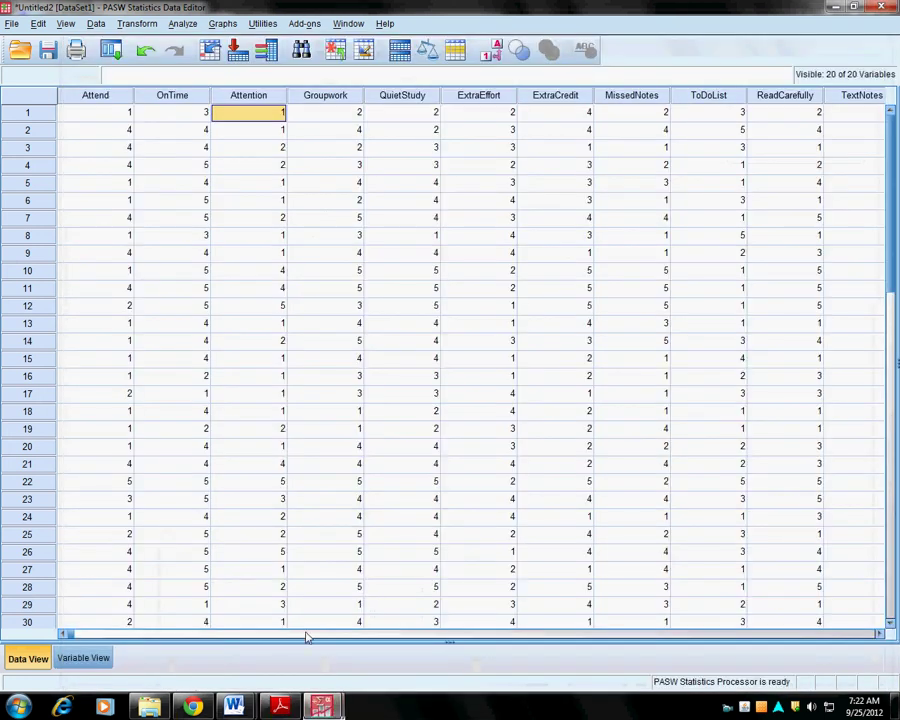
{"action": "left_click", "coordinate": [98, 660]}
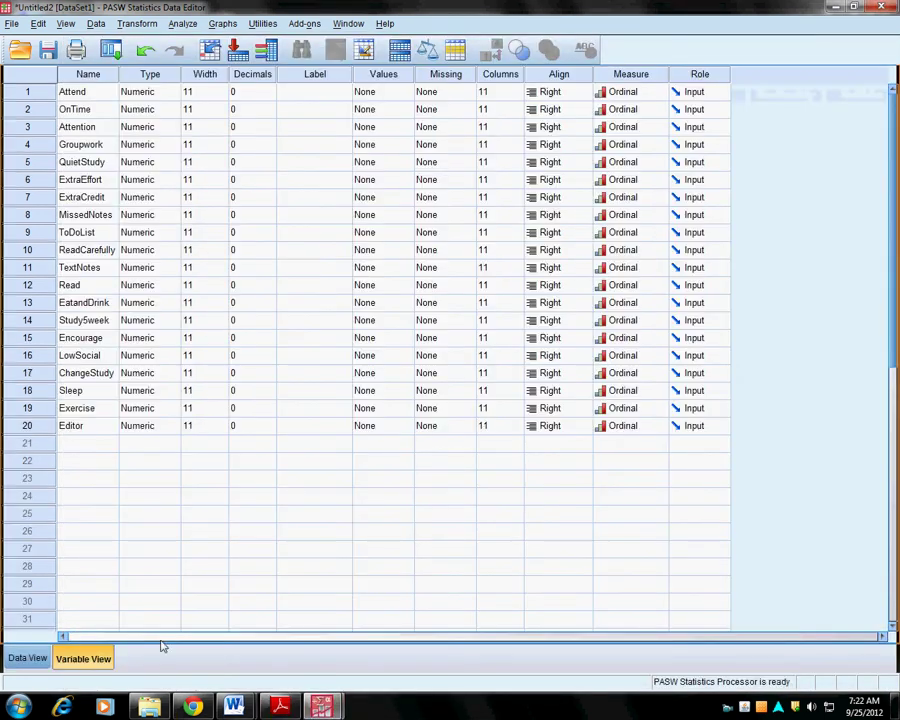
{"action": "left_click", "coordinate": [32, 657]}
Step: Review the Descriptive Statistics table in the PASW Statistics output, then consult the Lab3_Directions PDF in Adobe Reader
{"action": "mouse_move", "coordinate": [318, 705]}
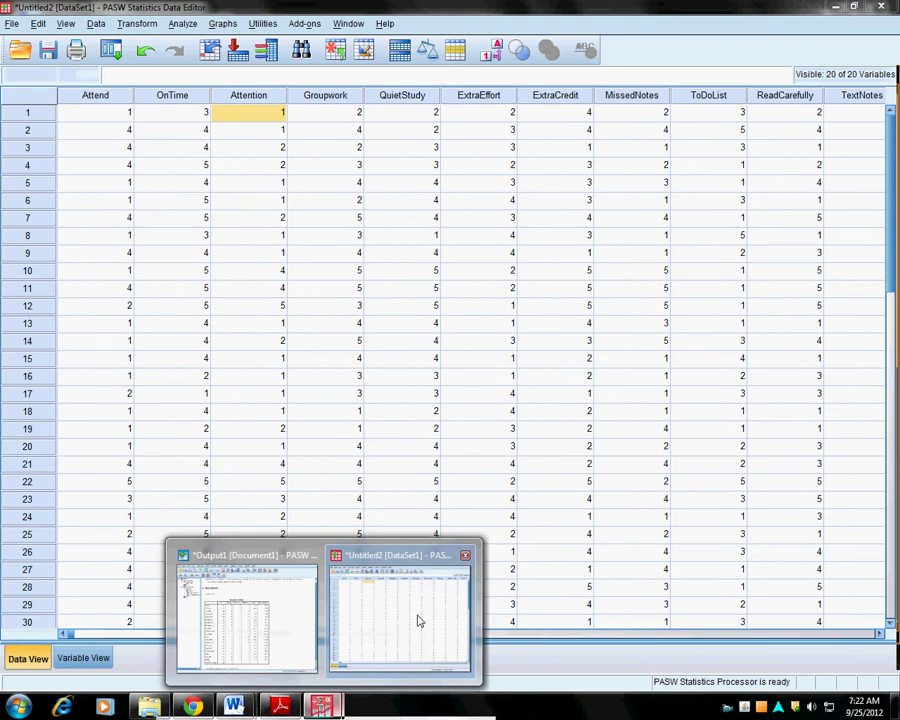
{"action": "left_click", "coordinate": [250, 615]}
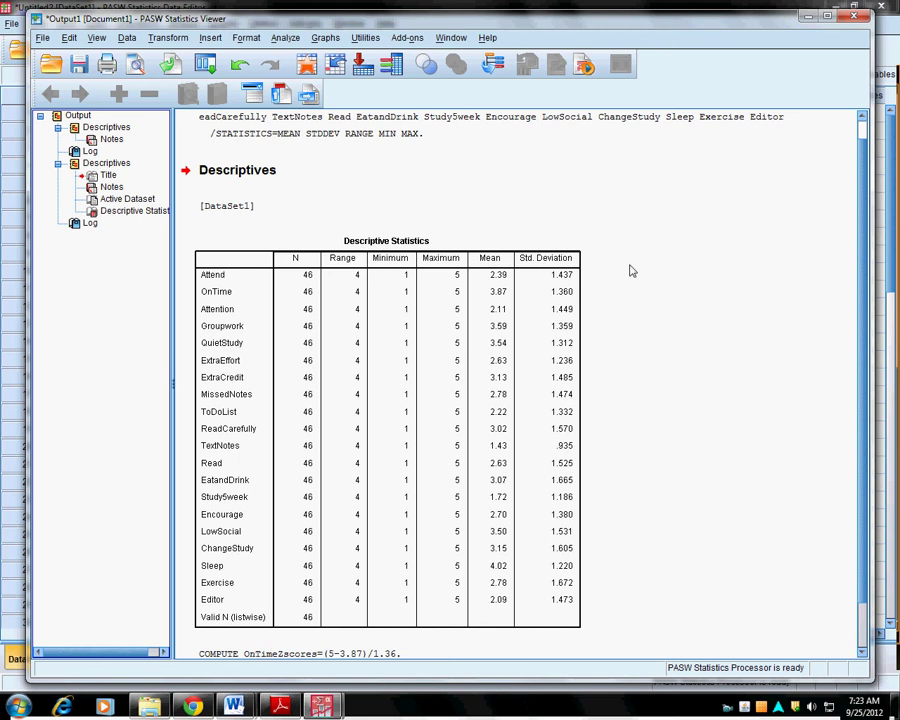
{"action": "left_click", "coordinate": [521, 199]}
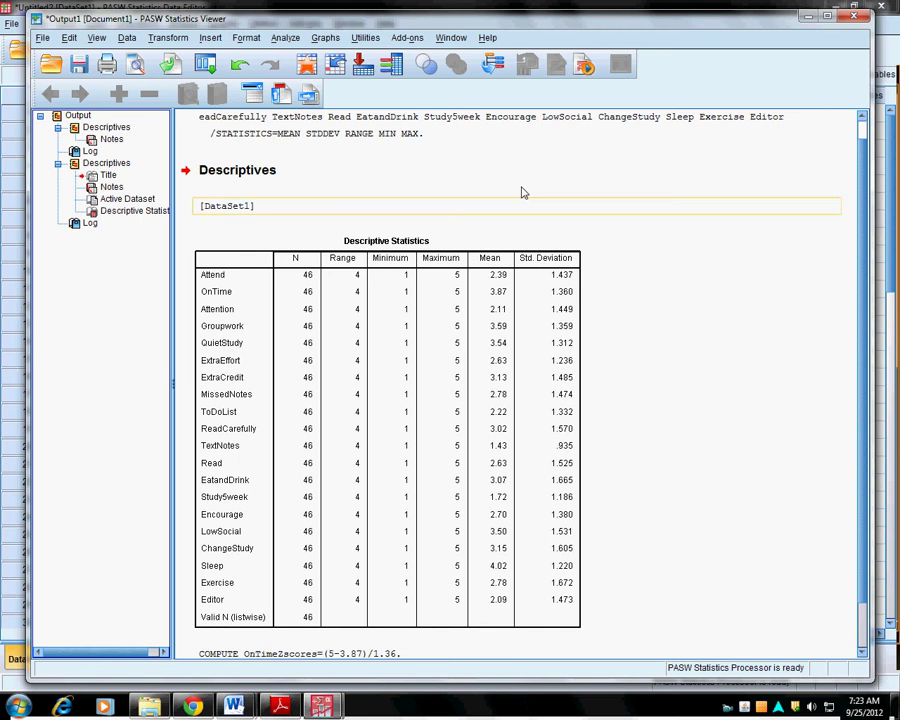
{"action": "left_click", "coordinate": [320, 707]}
{"action": "left_click", "coordinate": [280, 707]}
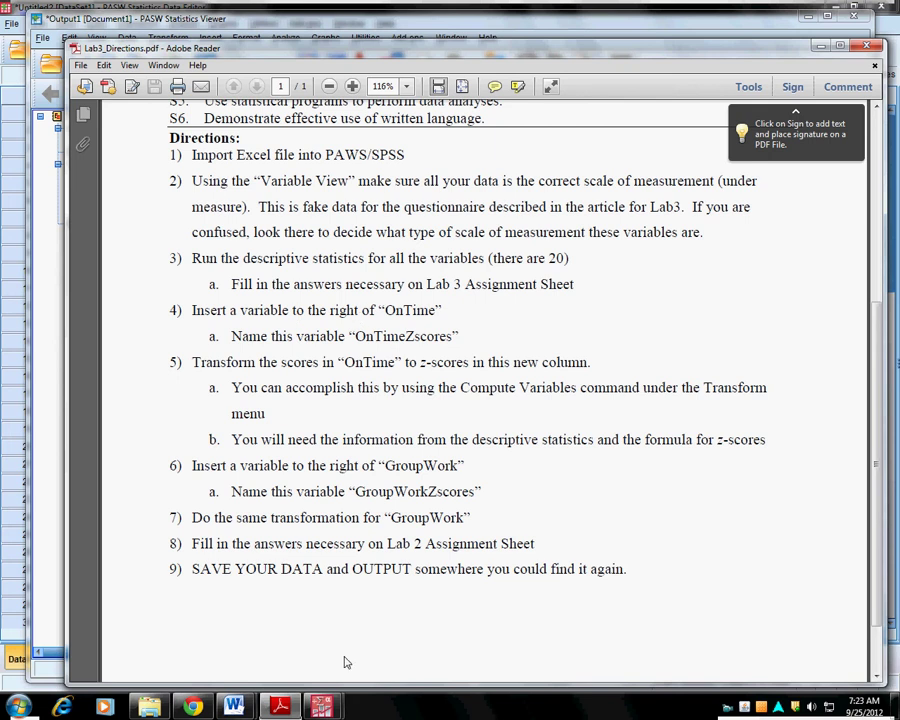
Step: Switch to the PASW Statistics Data Editor and insert a new variable between OnTime and Attention
{"action": "left_click", "coordinate": [320, 707]}
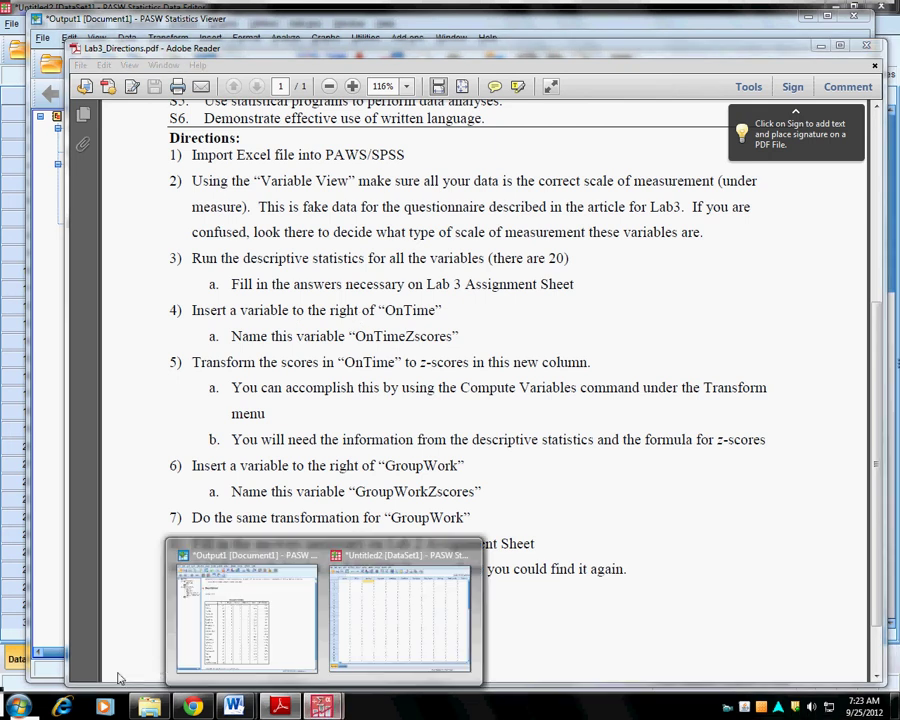
{"action": "left_click", "coordinate": [393, 620]}
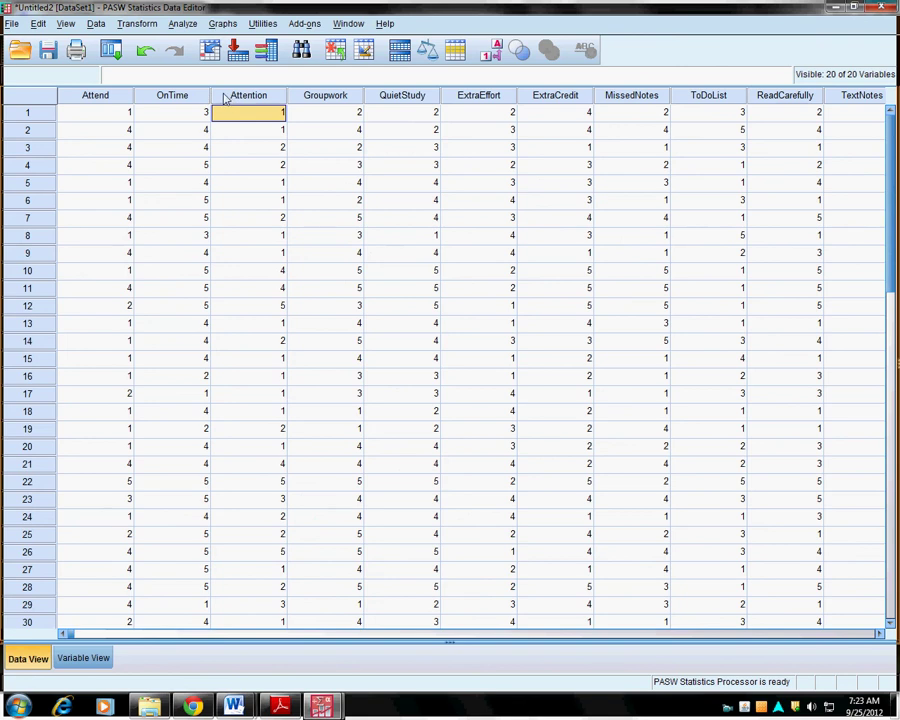
{"action": "left_click", "coordinate": [224, 96]}
{"action": "right_click", "coordinate": [222, 95]}
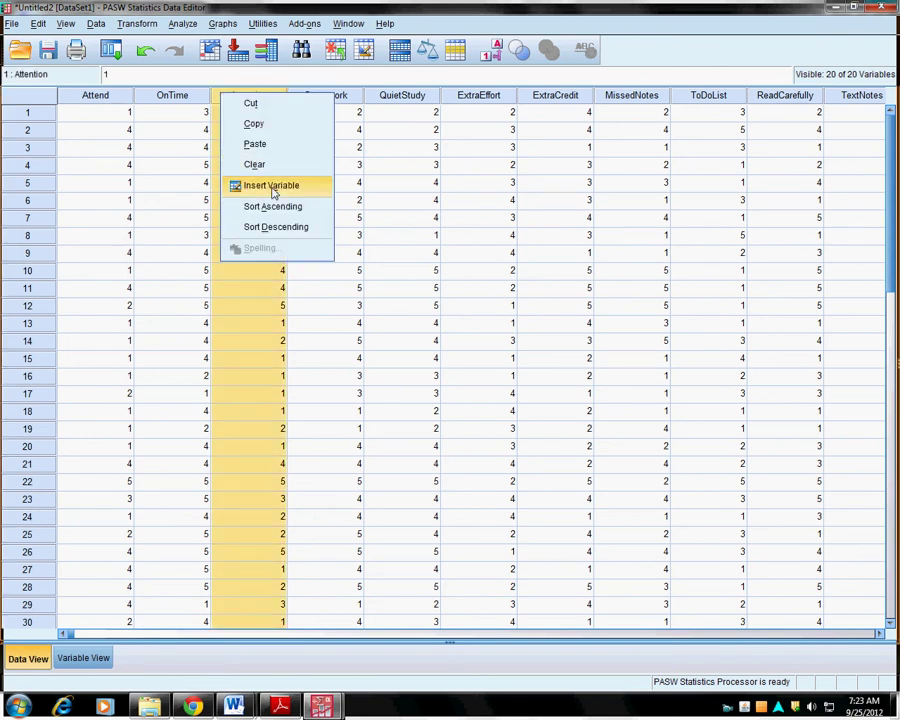
{"action": "left_click", "coordinate": [272, 187]}
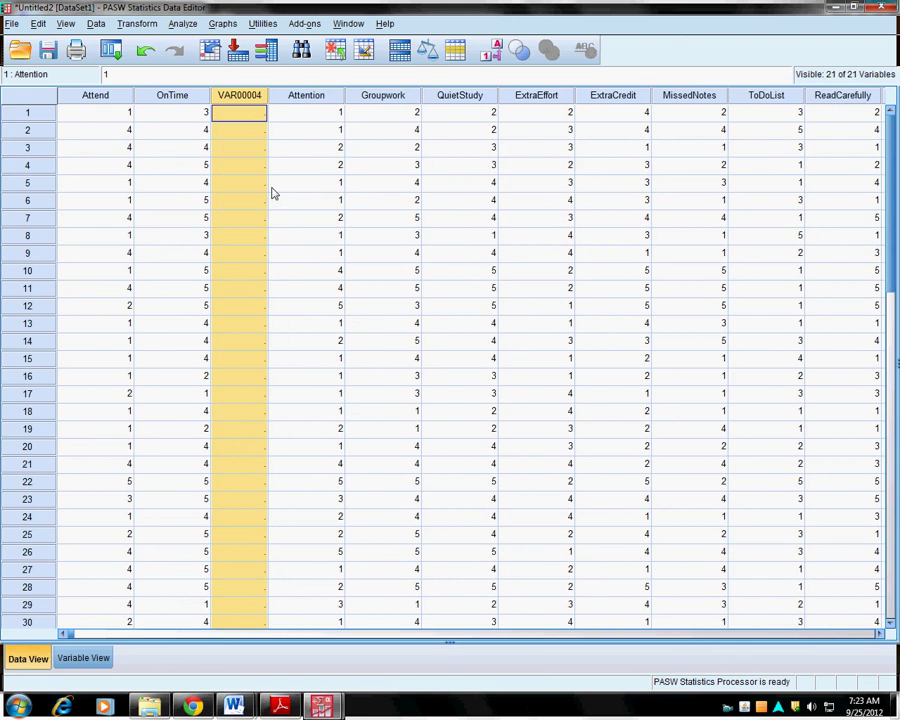
Step: Name the new variable OnTimeZscores and widen its column so the full name fits on one line
{"action": "left_click", "coordinate": [83, 659]}
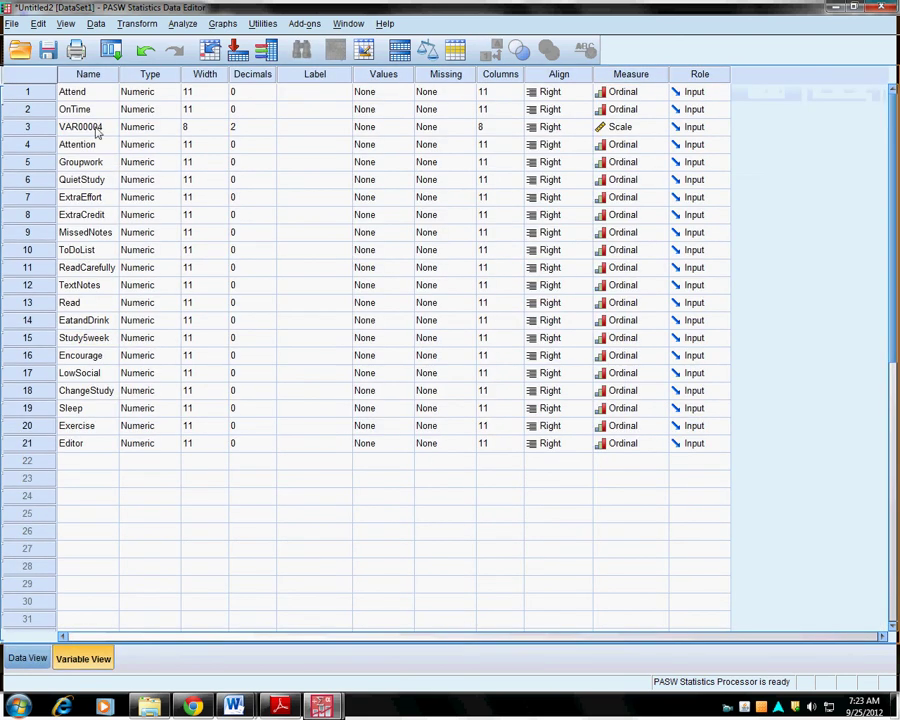
{"action": "type", "text": "OnTime"}
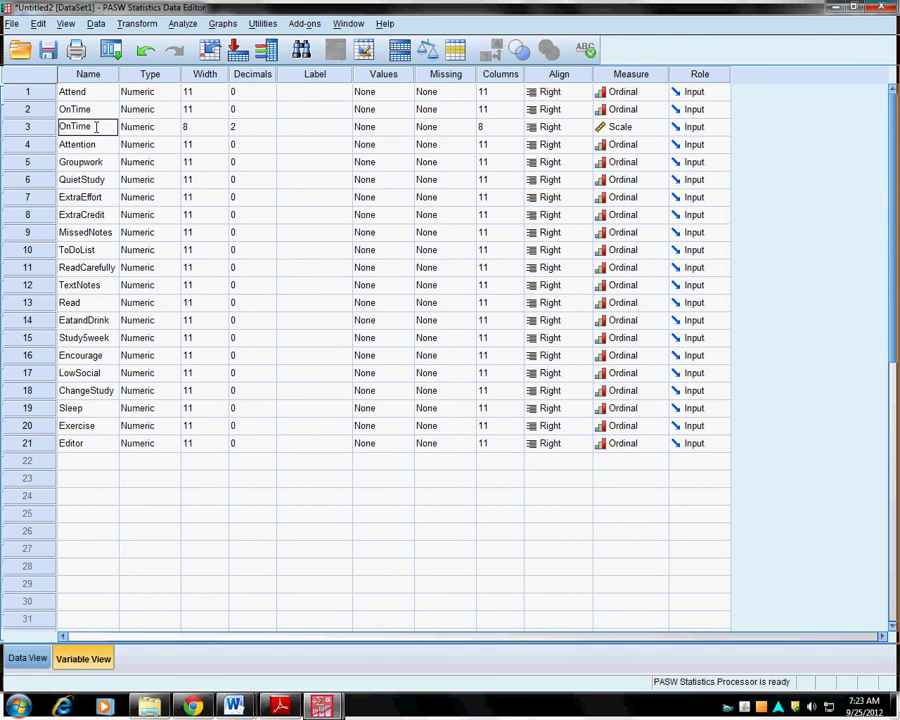
{"action": "type", "text": "2scores"}
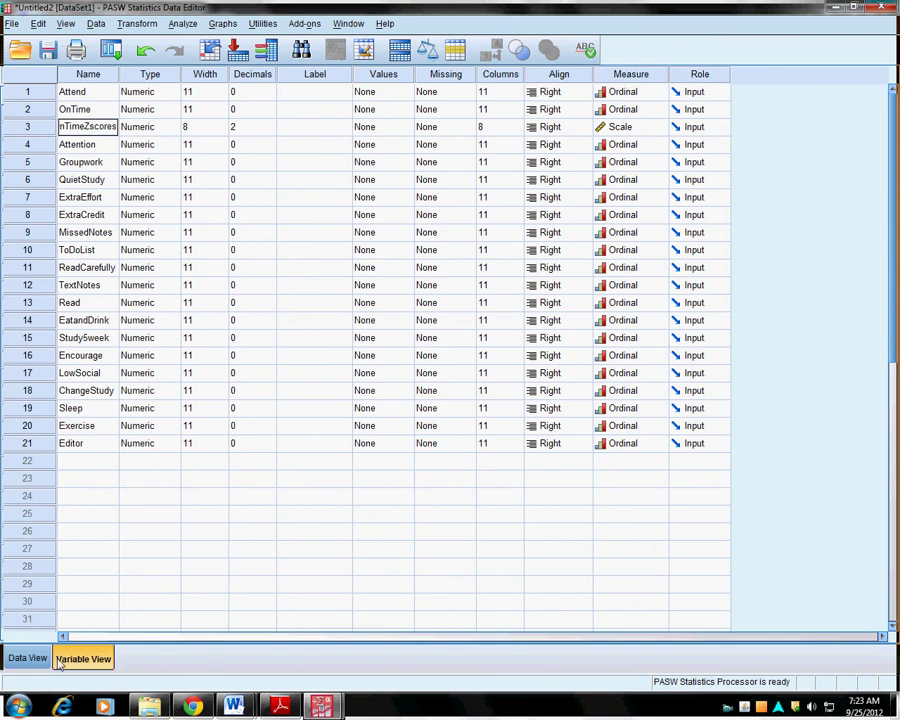
{"action": "left_click", "coordinate": [26, 659]}
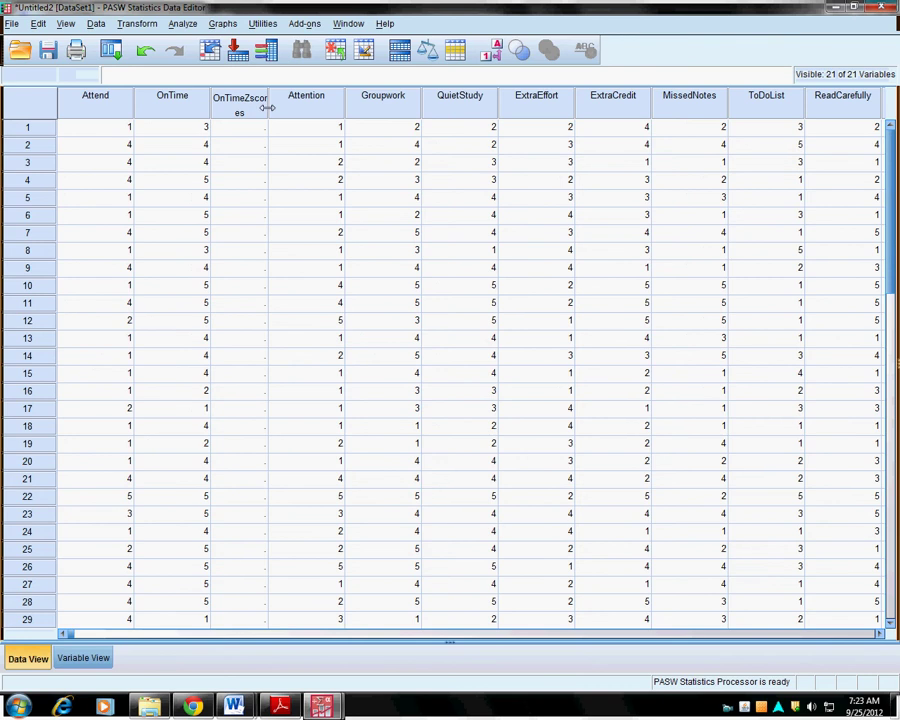
{"action": "left_click_drag", "start_coordinate": [268, 100], "coordinate": [293, 100]}
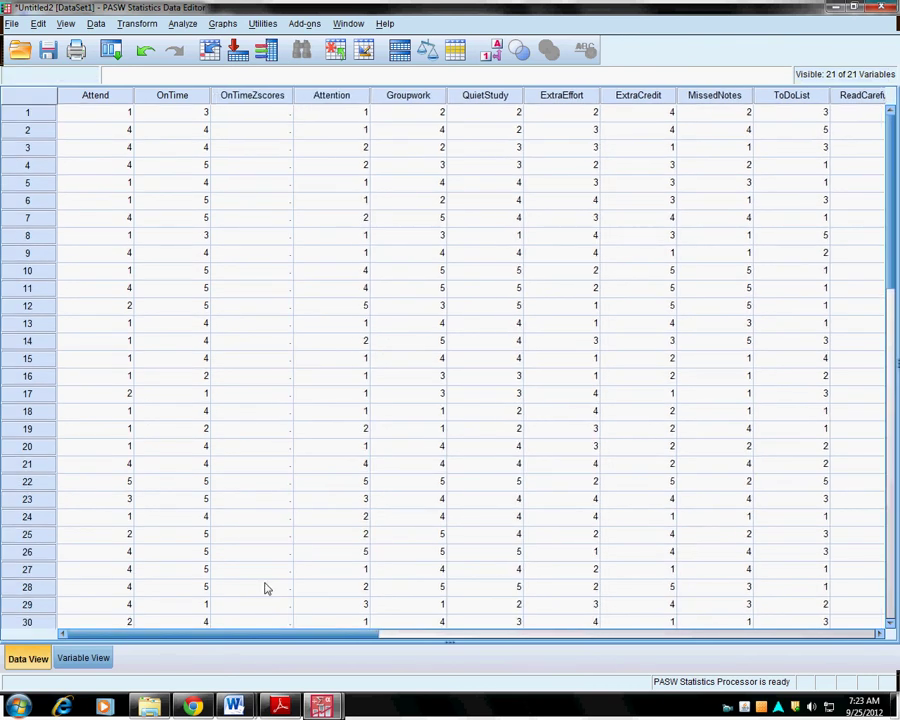
Step: Read the OnTime z-score instructions in the Lab3_Directions PDF, then go back to the PASW Statistics Data Editor
{"action": "left_click", "coordinate": [280, 707]}
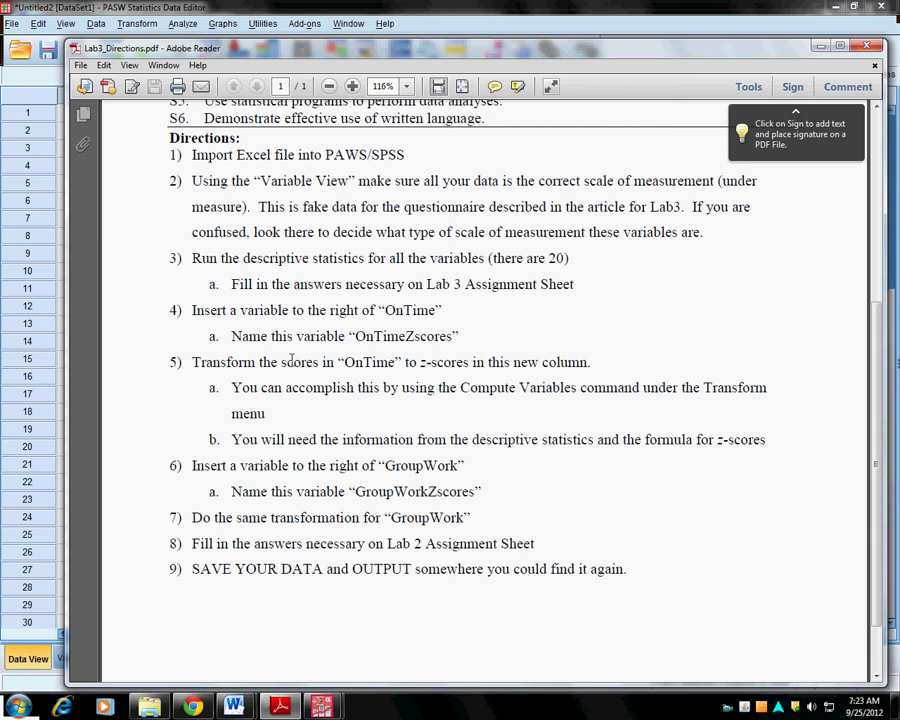
{"action": "left_click", "coordinate": [318, 705]}
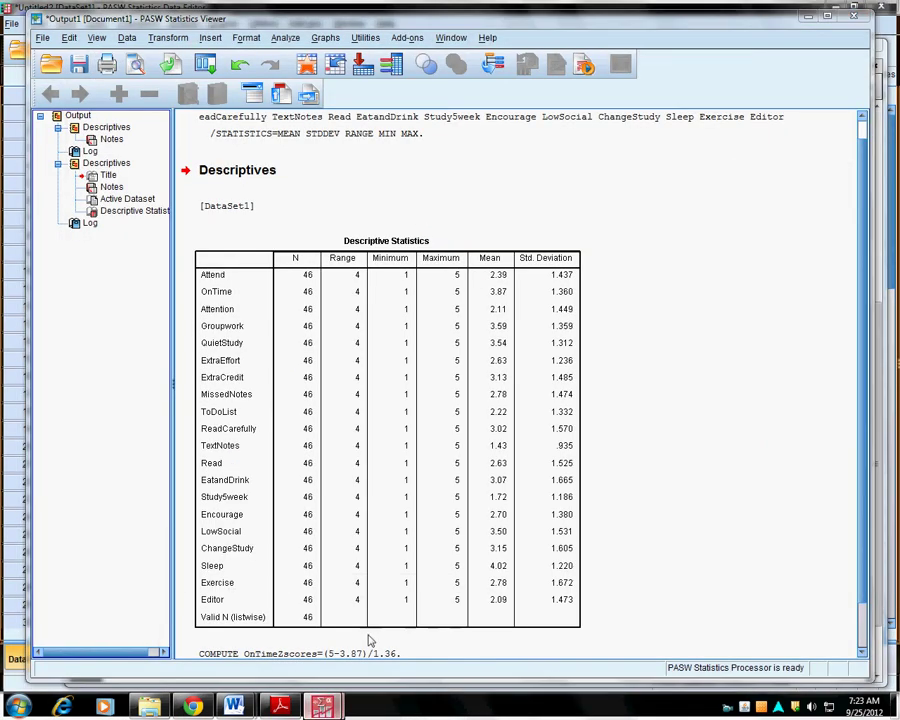
{"action": "mouse_move", "coordinate": [318, 705]}
{"action": "left_click", "coordinate": [390, 645]}
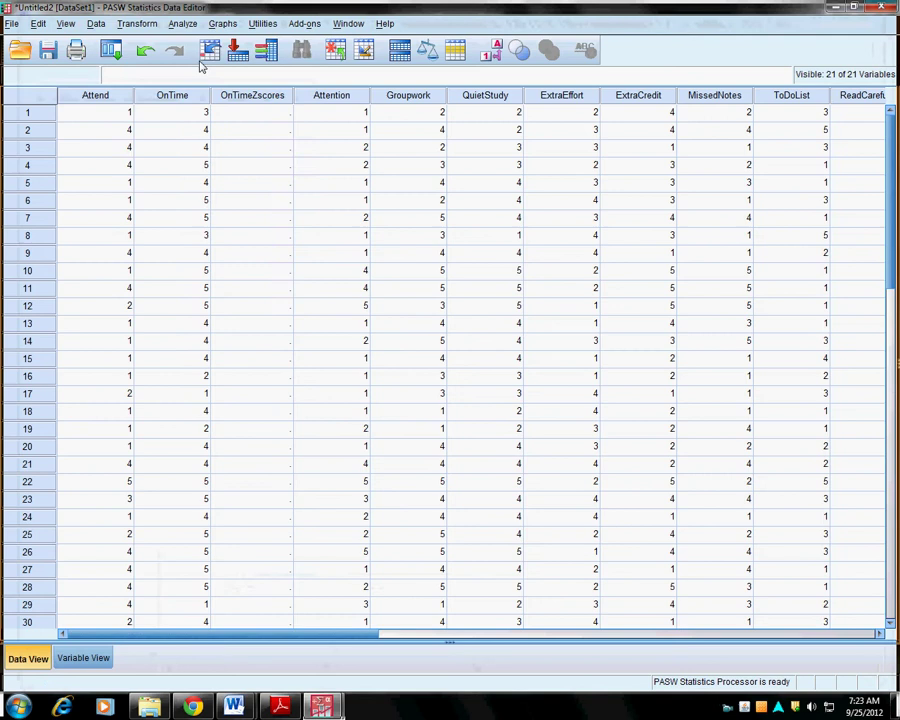
Step: Start Compute Variable with OnTimeZscores as the target and clear the old numeric expression
{"action": "left_click", "coordinate": [137, 23]}
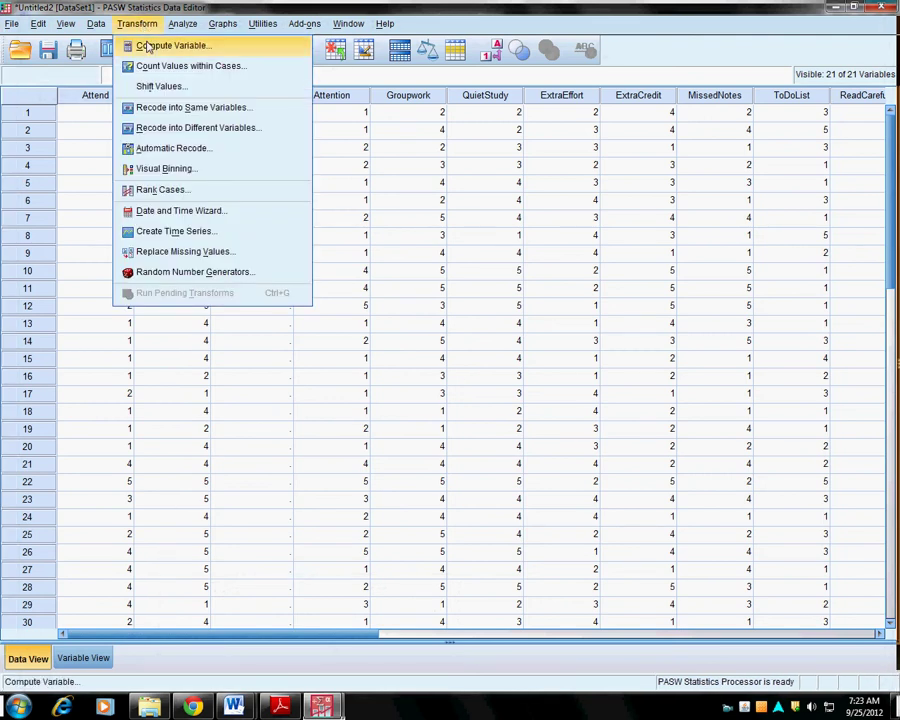
{"action": "left_click", "coordinate": [148, 47]}
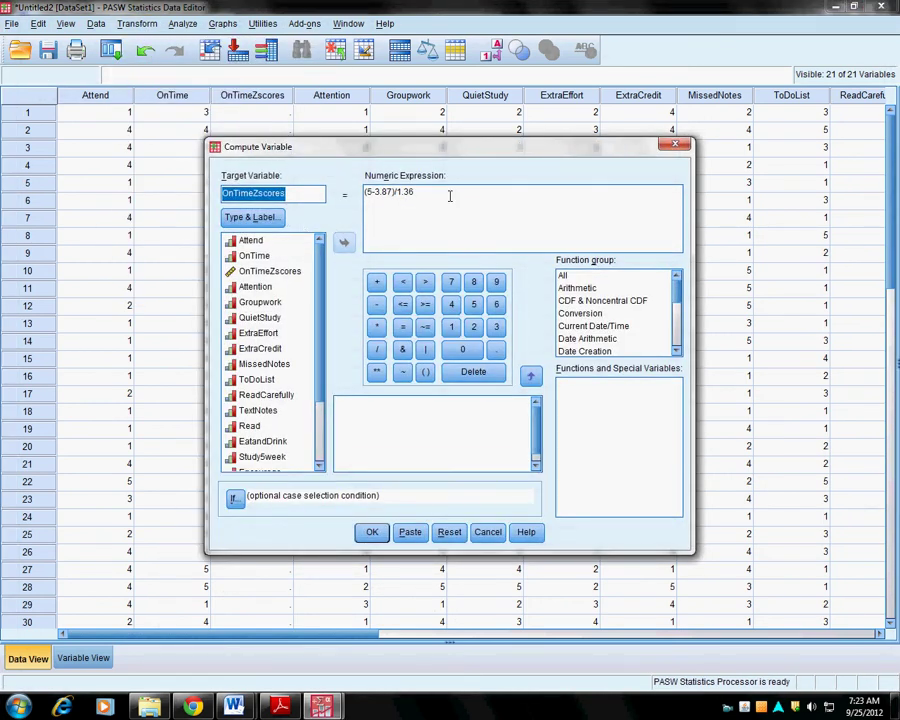
{"action": "left_click_drag", "start_coordinate": [428, 193], "coordinate": [362, 193]}
{"action": "key", "text": "BackSpace"}
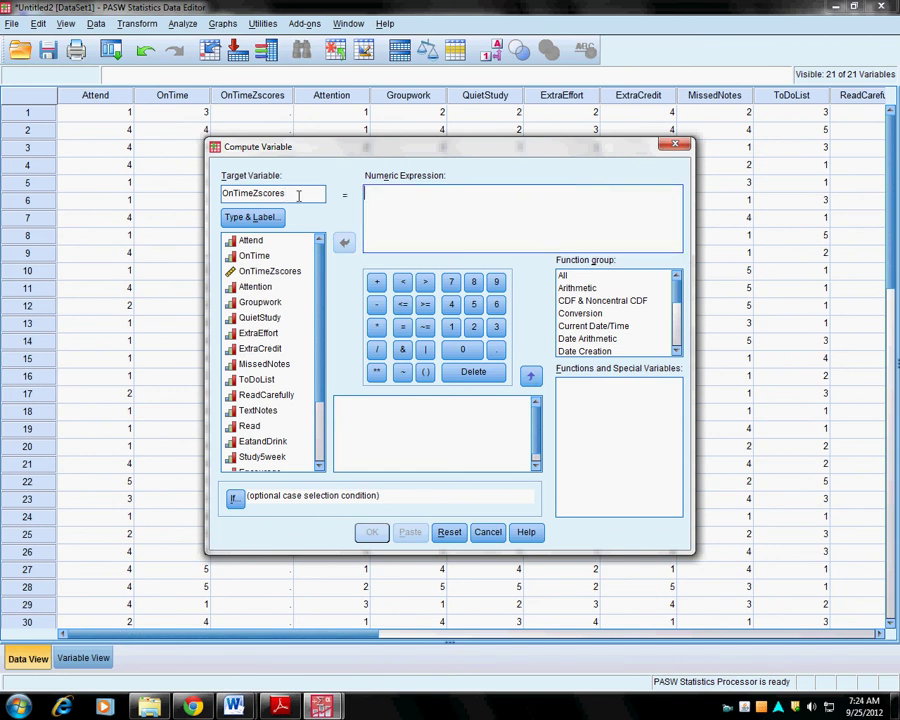
{"action": "left_click", "coordinate": [298, 196]}
{"action": "left_click", "coordinate": [381, 211]}
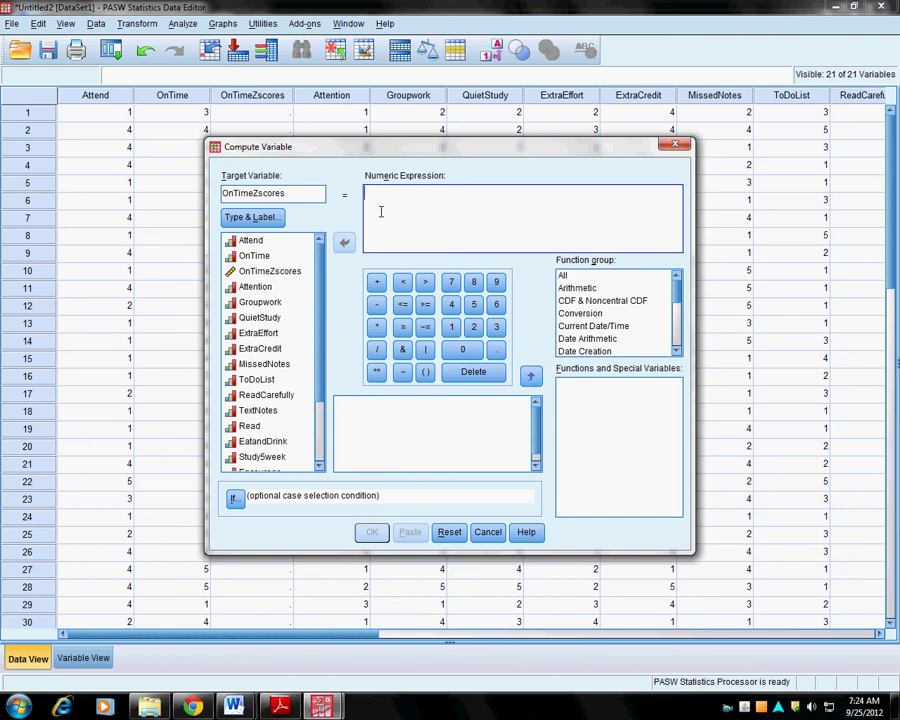
Step: Compute OnTimeZscores with the numeric expression (OnTime-3.87) / 1.36
{"action": "left_click", "coordinate": [427, 376]}
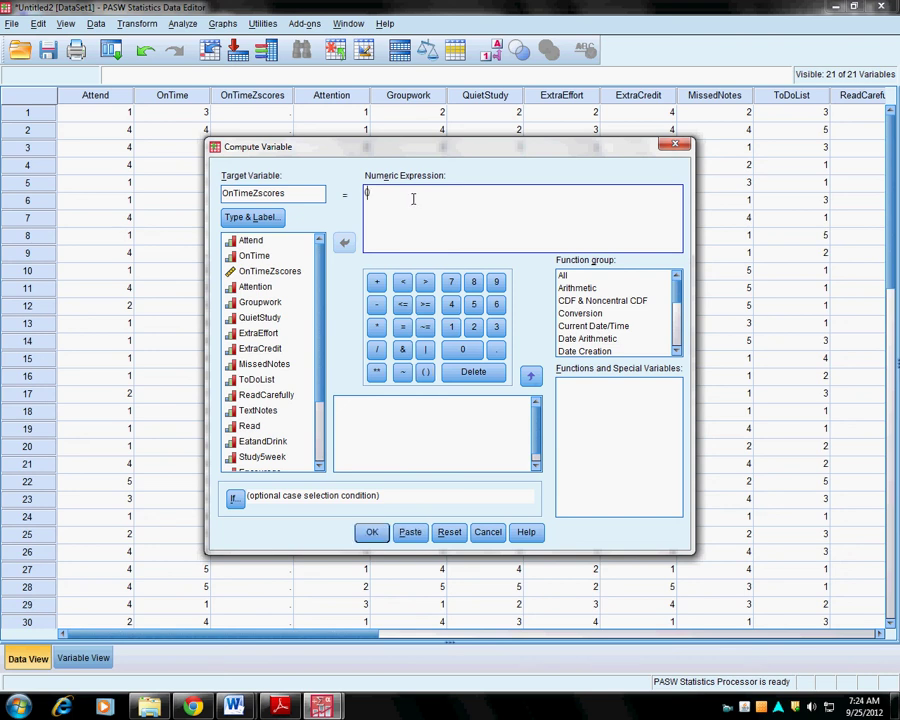
{"action": "left_click", "coordinate": [240, 259]}
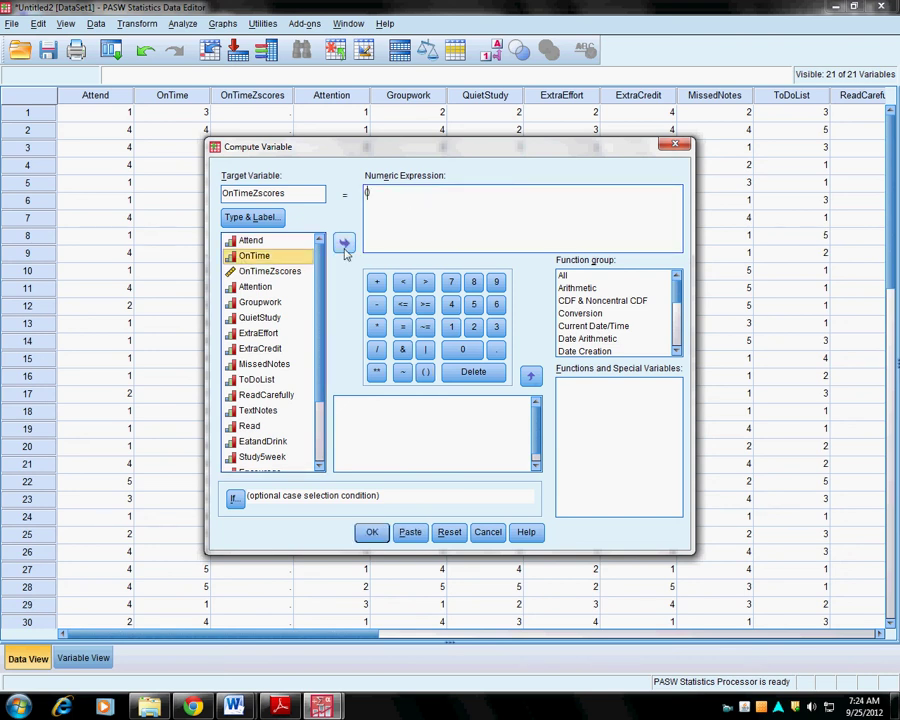
{"action": "left_click", "coordinate": [344, 242]}
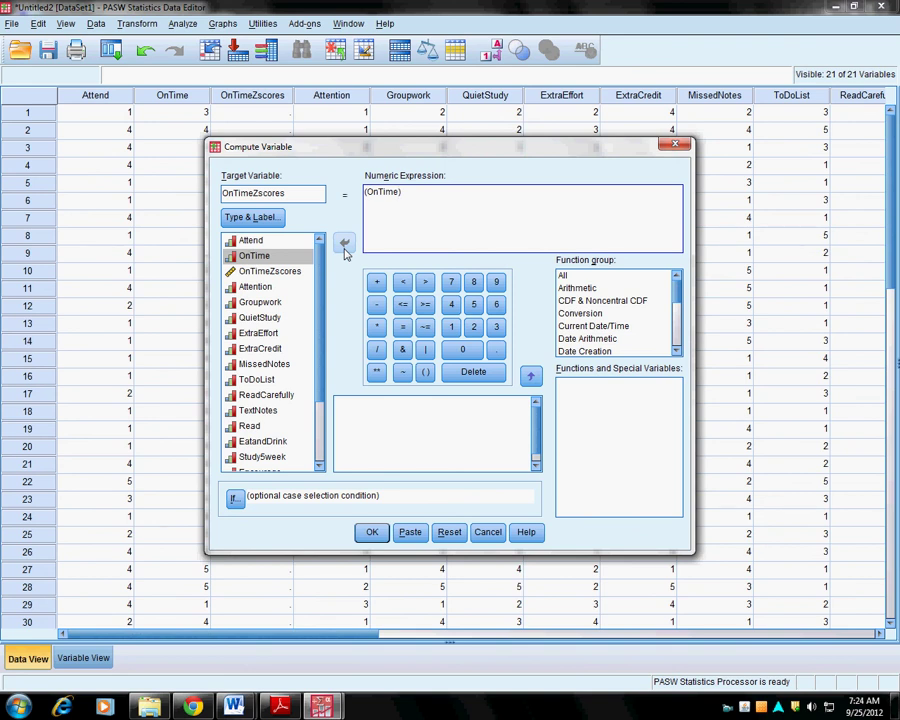
{"action": "type", "text": "-3.87"}
{"action": "left_click", "coordinate": [379, 349]}
{"action": "type", "text": "1.36"}
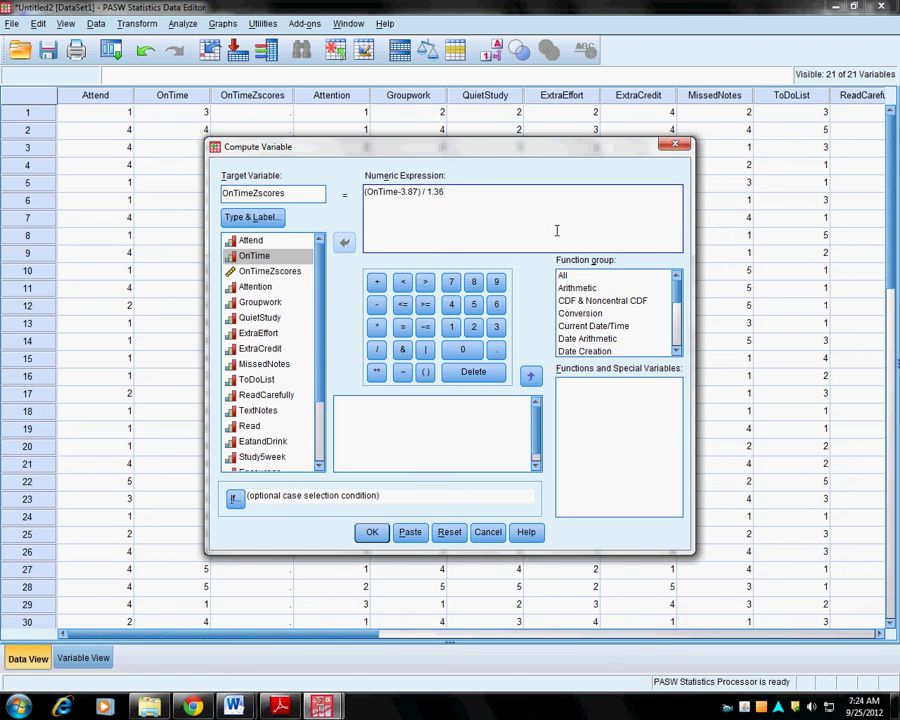
{"action": "left_click", "coordinate": [370, 533]}
{"action": "left_click", "coordinate": [430, 370]}
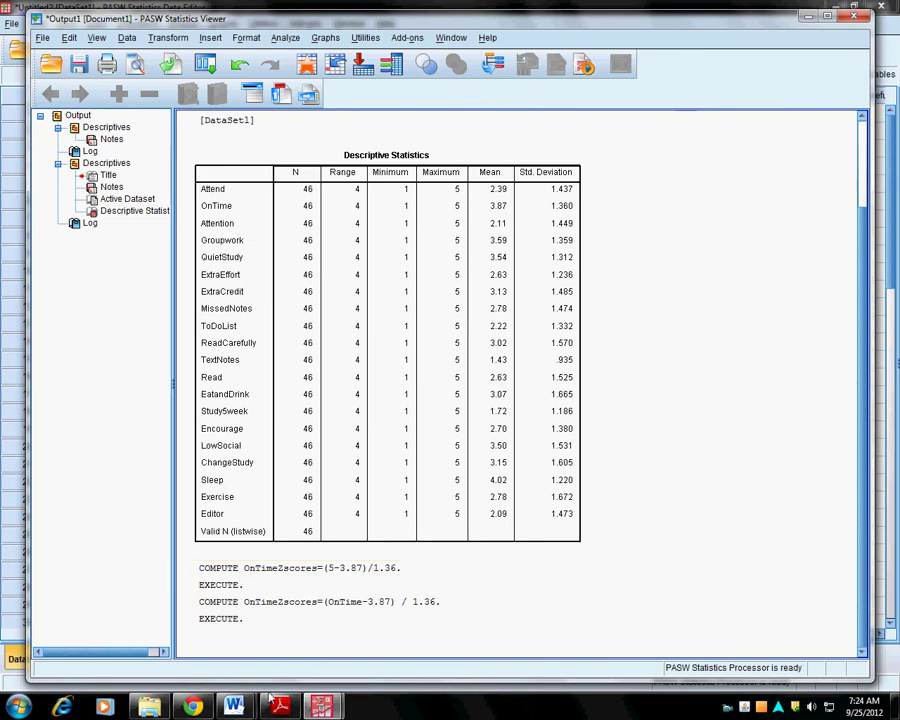
Step: Review the computed OnTimeZscores values for all cases in the data set
{"action": "mouse_move", "coordinate": [321, 708]}
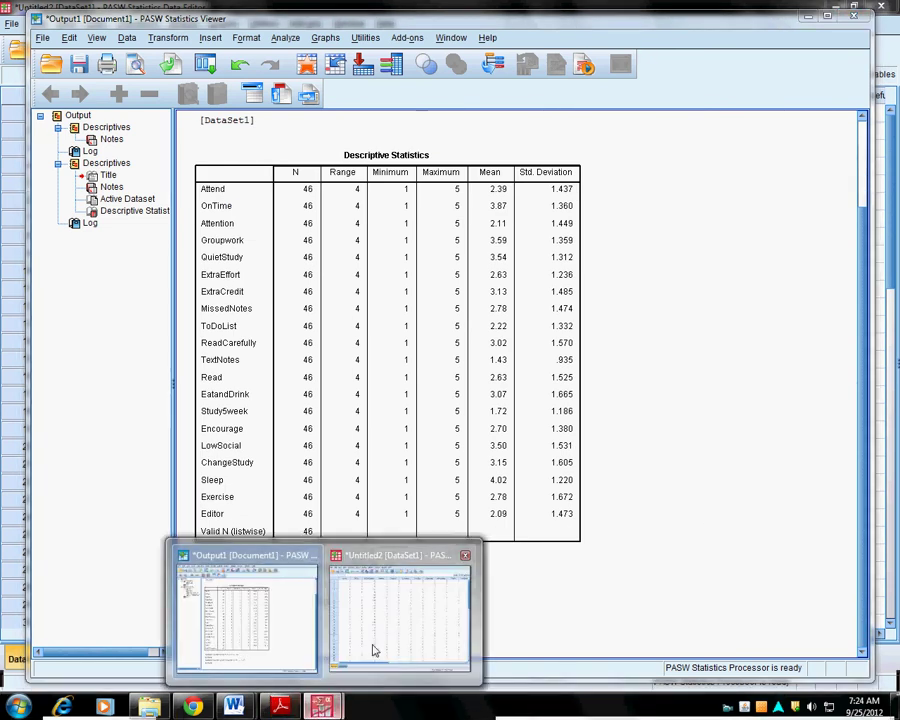
{"action": "left_click", "coordinate": [372, 648]}
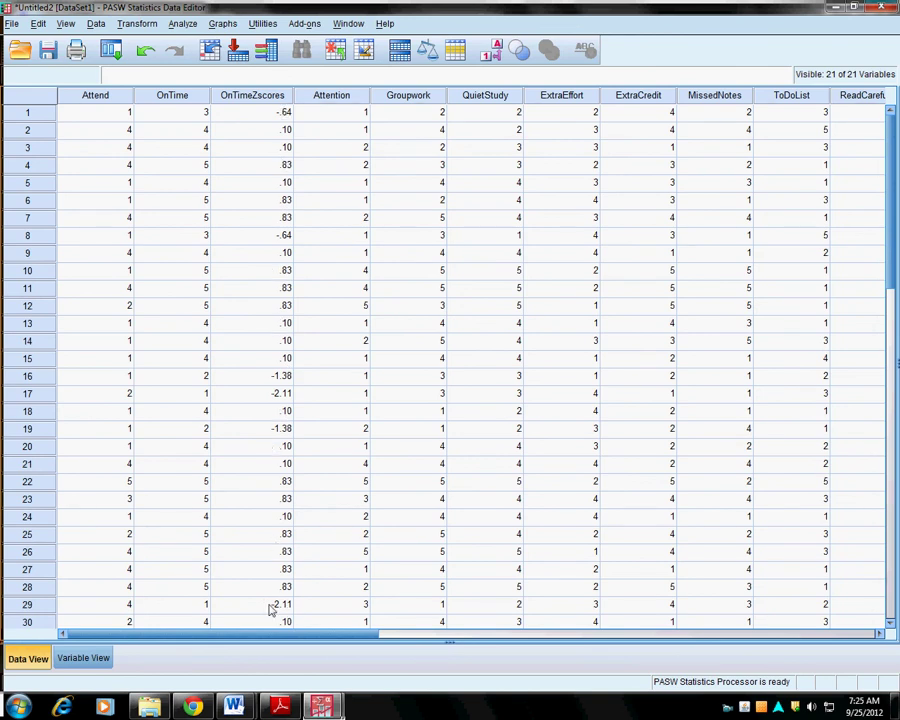
{"action": "scroll", "coordinate": [267, 460], "scroll_direction": "down", "scroll_amount": 8}
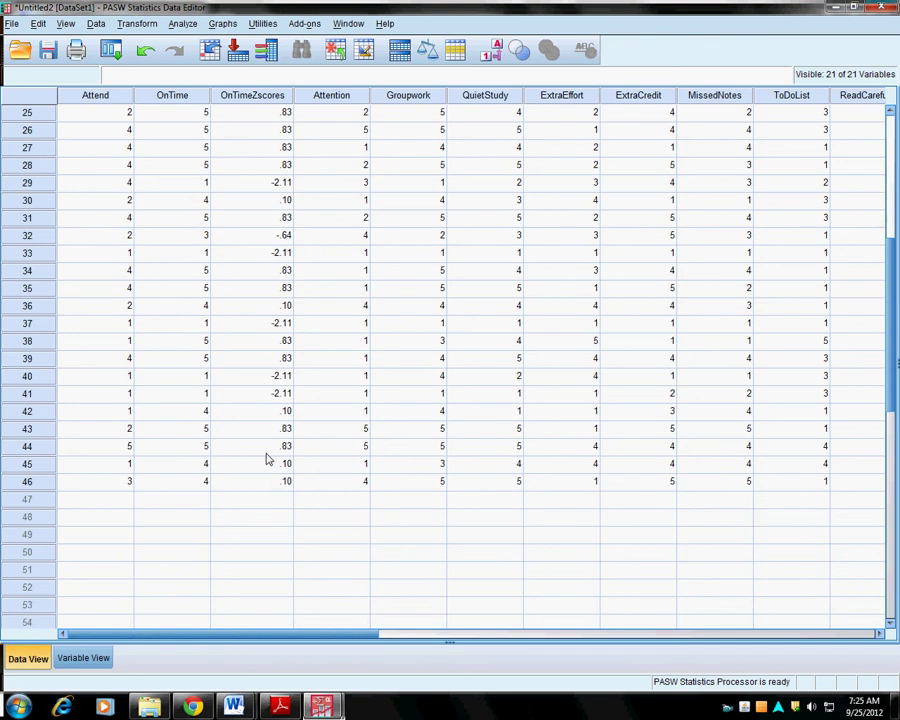
{"action": "scroll", "coordinate": [267, 459], "scroll_direction": "up", "scroll_amount": 8}
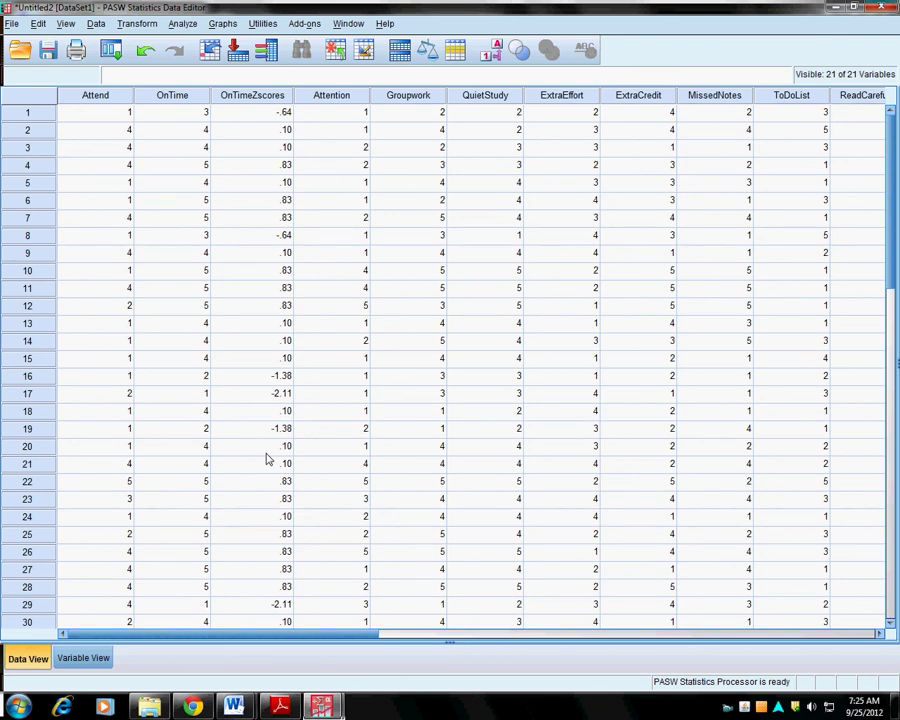
Step: Consult the directions PDF for the GroupWork variable, then insert a new variable directly before Groupwork in the PASW Statistics Data Editor
{"action": "left_click", "coordinate": [280, 706]}
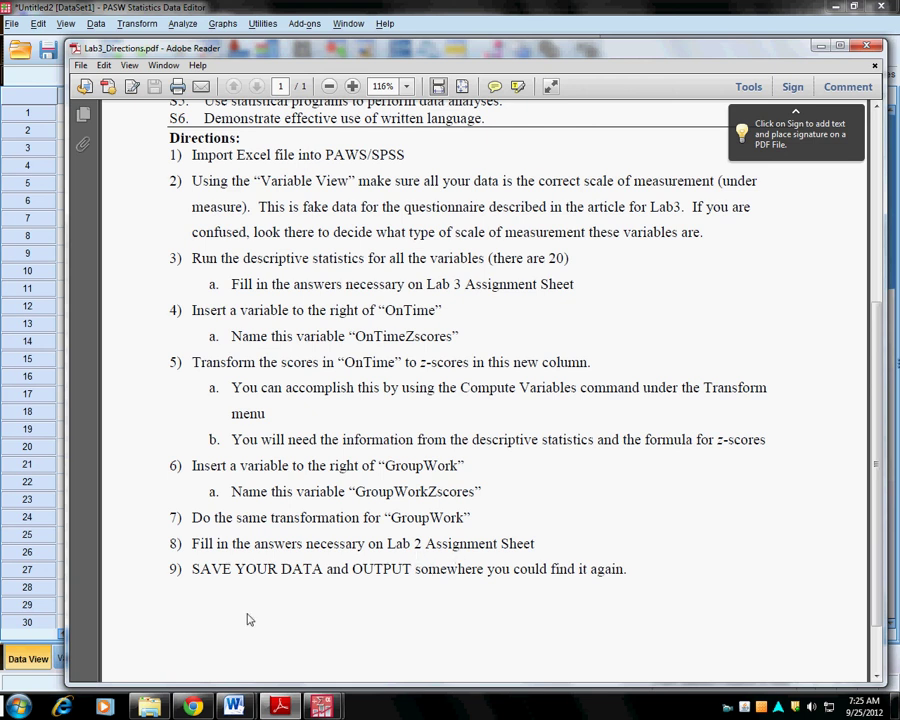
{"action": "left_click", "coordinate": [96, 5]}
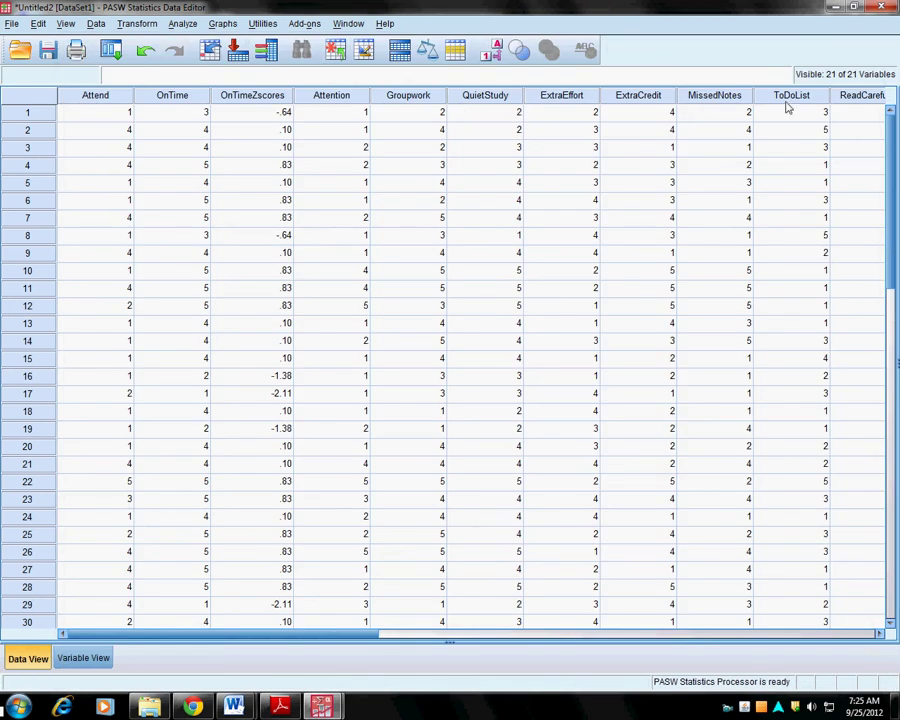
{"action": "left_click", "coordinate": [411, 97]}
{"action": "right_click", "coordinate": [413, 100]}
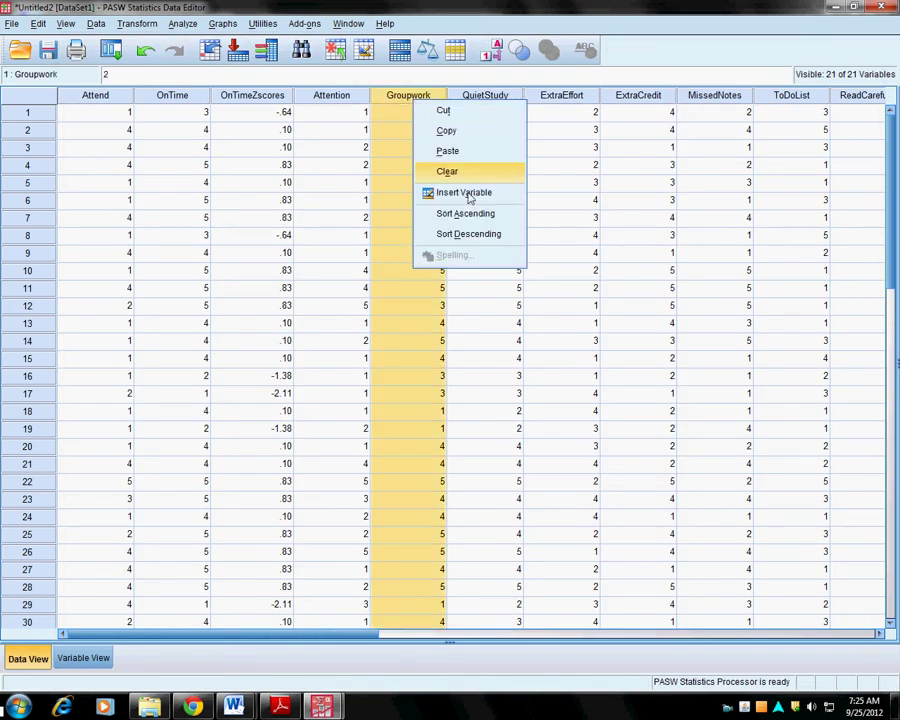
{"action": "left_click", "coordinate": [464, 192]}
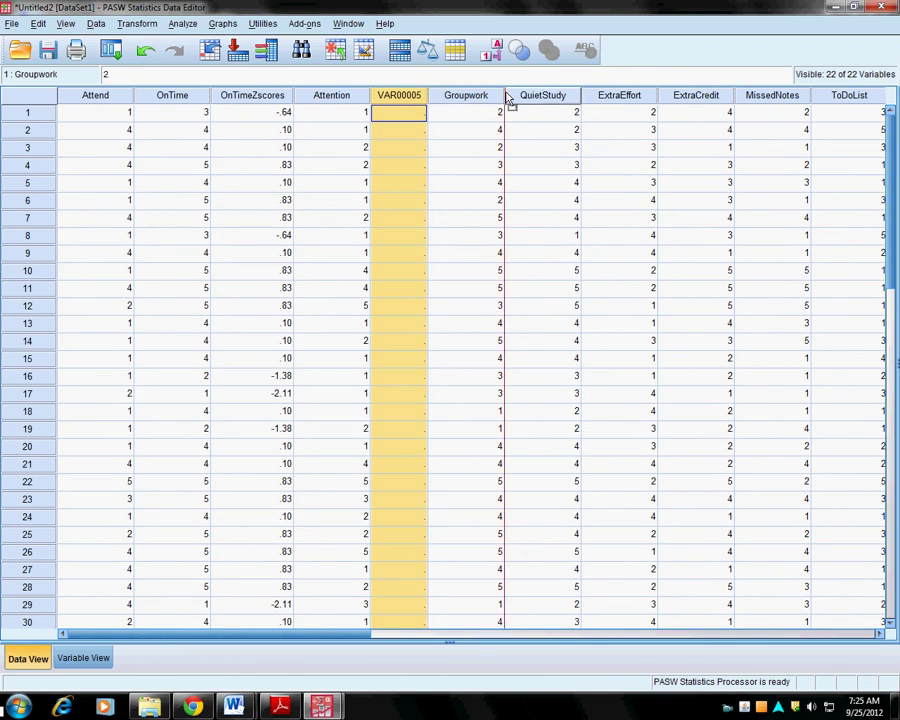
Step: Move the new variable directly after Groupwork, name it GroupworkZscores, and widen its column to fit the full name
{"action": "left_click_drag", "start_coordinate": [507, 97], "coordinate": [505, 98]}
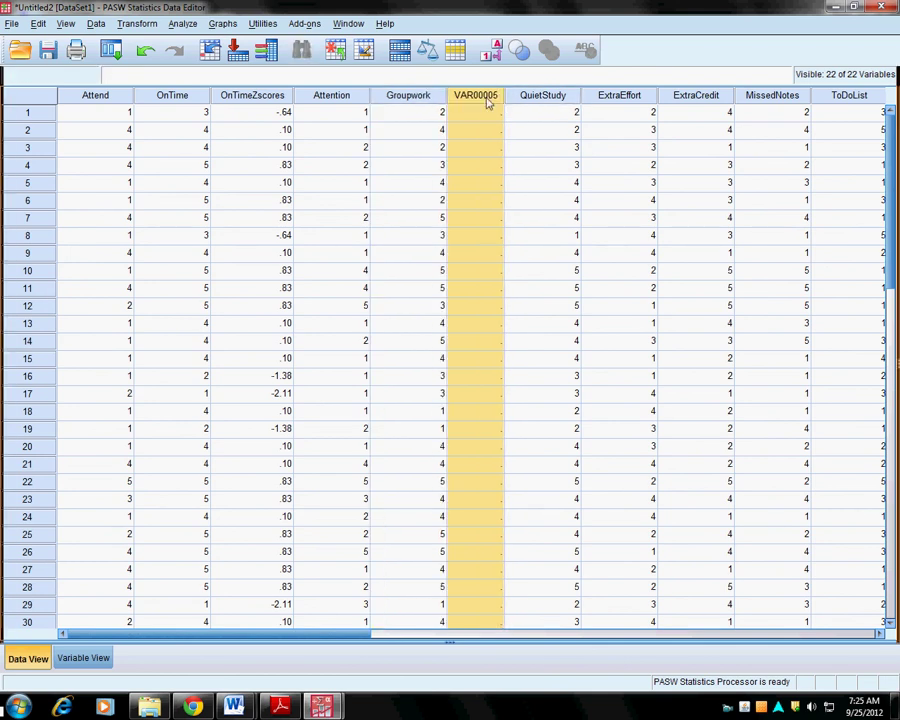
{"action": "left_click", "coordinate": [68, 657]}
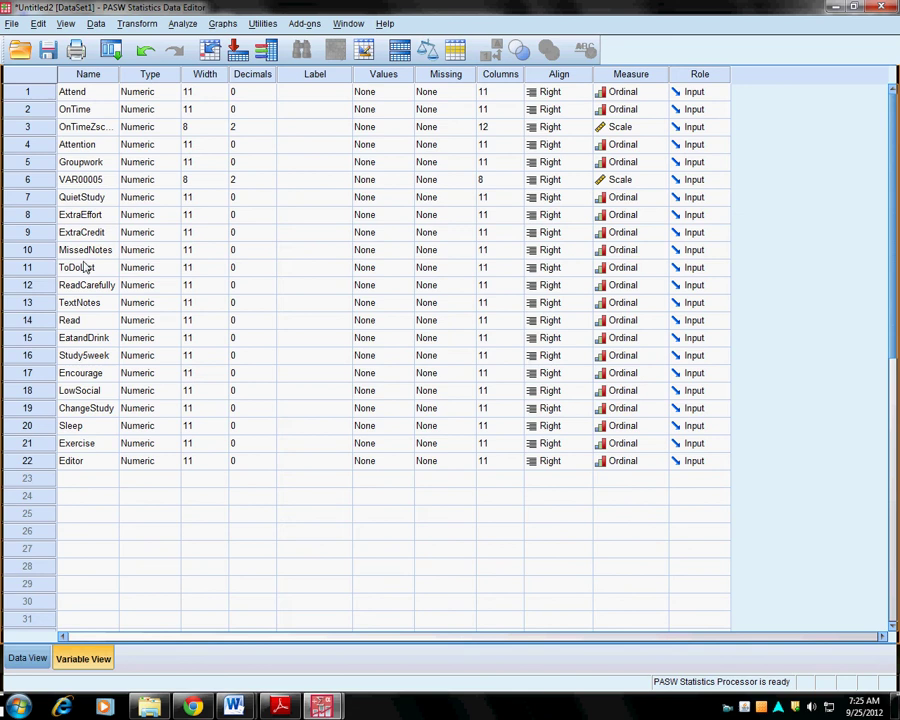
{"action": "left_click", "coordinate": [92, 186]}
{"action": "type", "text": "Group"}
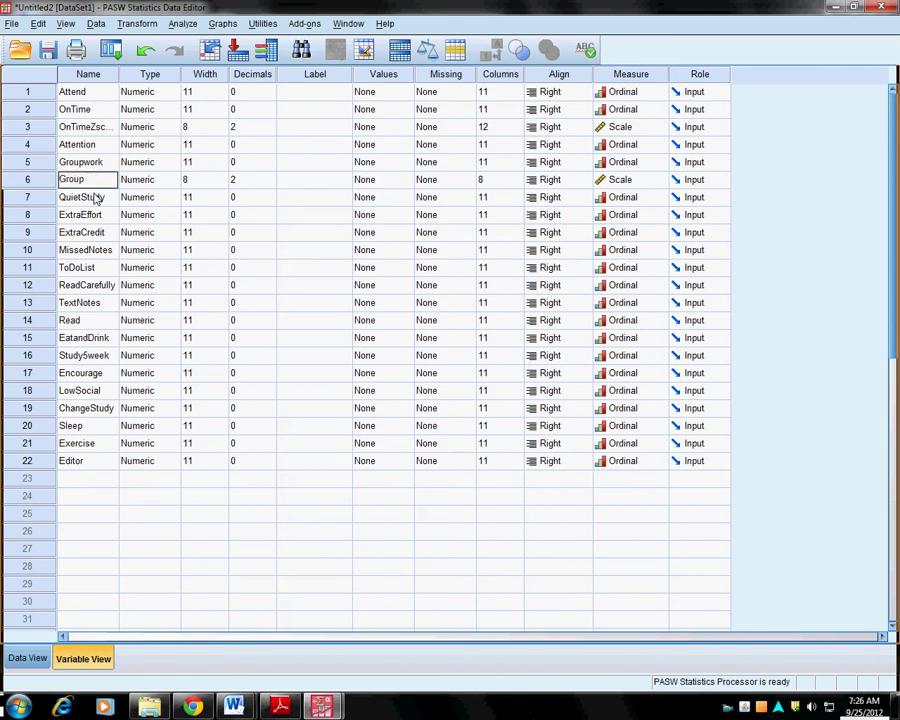
{"action": "type", "text": "workZscores"}
{"action": "left_click", "coordinate": [18, 665]}
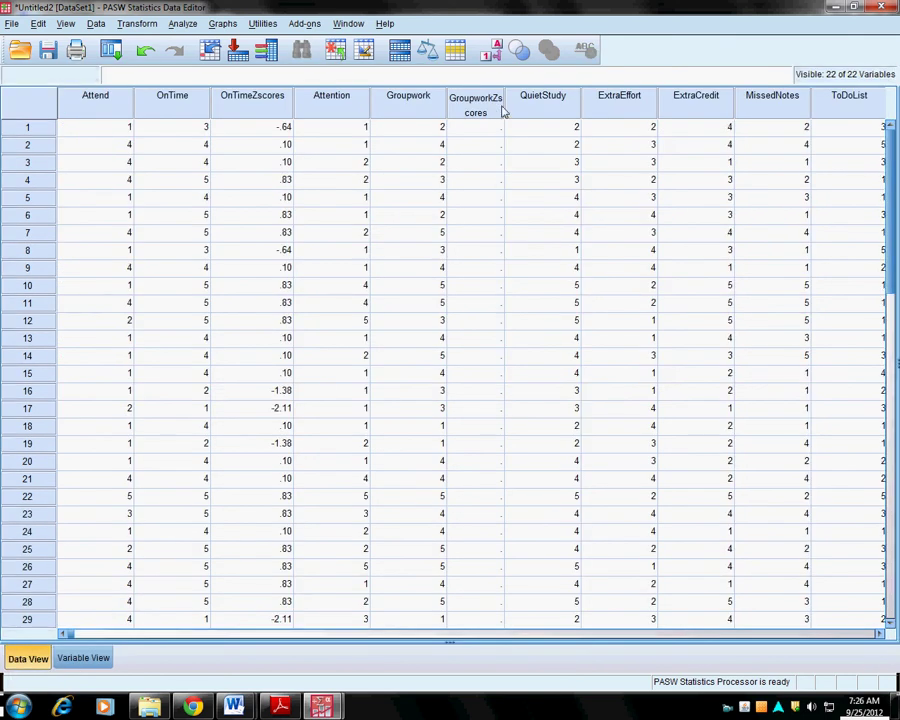
{"action": "left_click", "coordinate": [530, 97]}
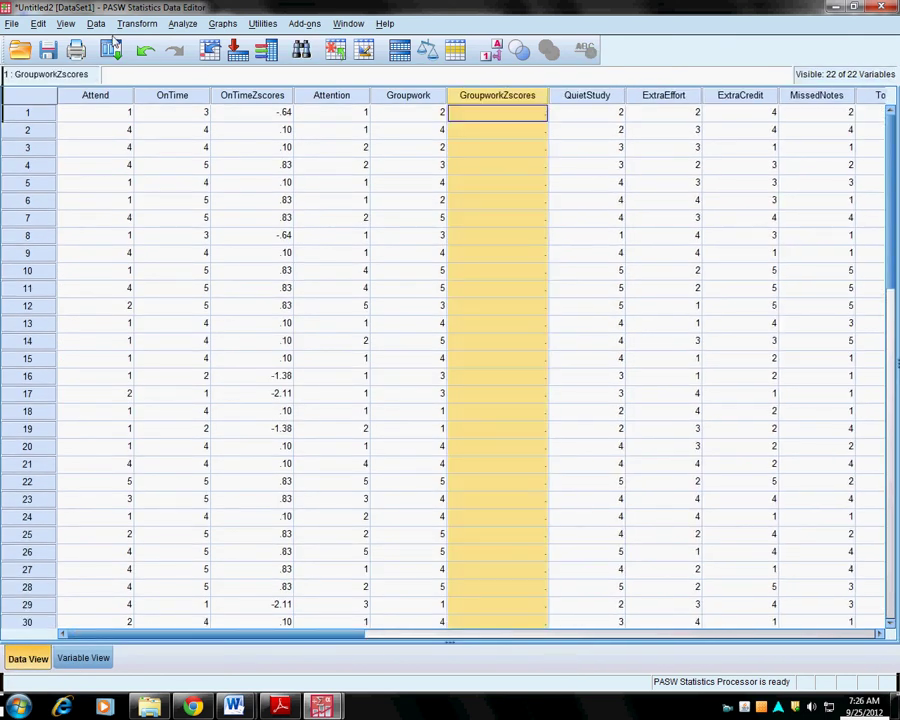
Step: Start Compute Variable, clear the old numeric expression, and set the target variable to GroupworkZscores
{"action": "left_click", "coordinate": [128, 26]}
{"action": "left_click", "coordinate": [130, 44]}
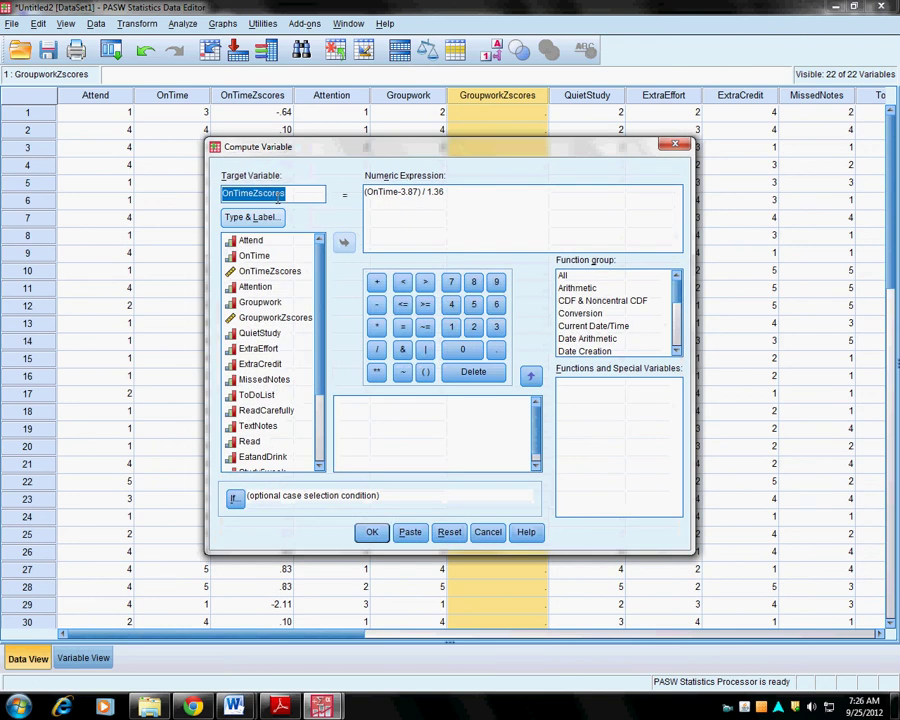
{"action": "left_click_drag", "start_coordinate": [453, 195], "coordinate": [345, 194]}
{"action": "key", "text": "Delete"}
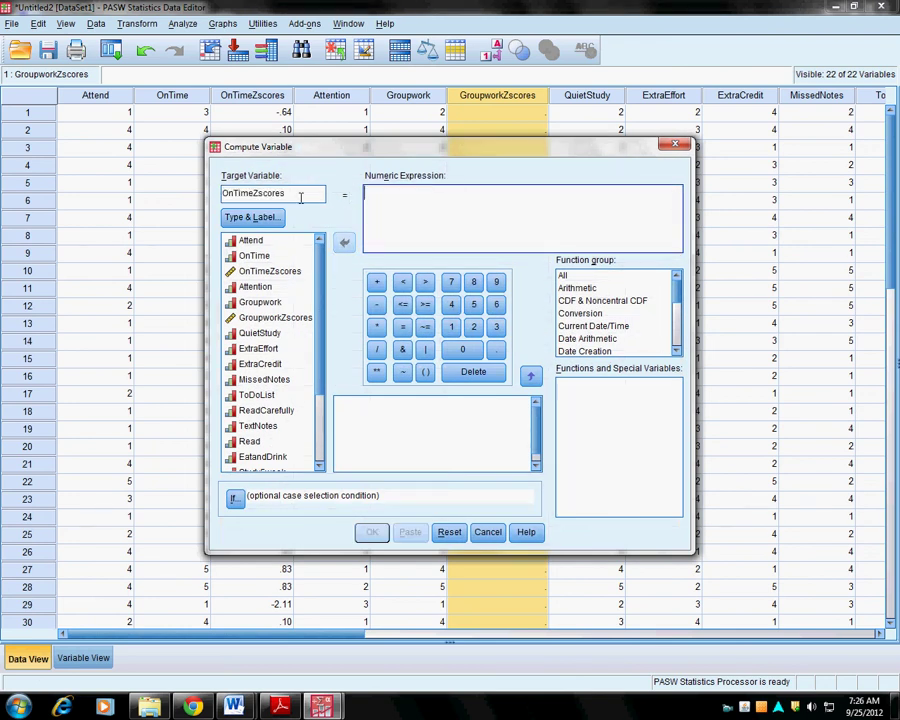
{"action": "double_click", "coordinate": [252, 193]}
{"action": "key", "text": "Delete"}
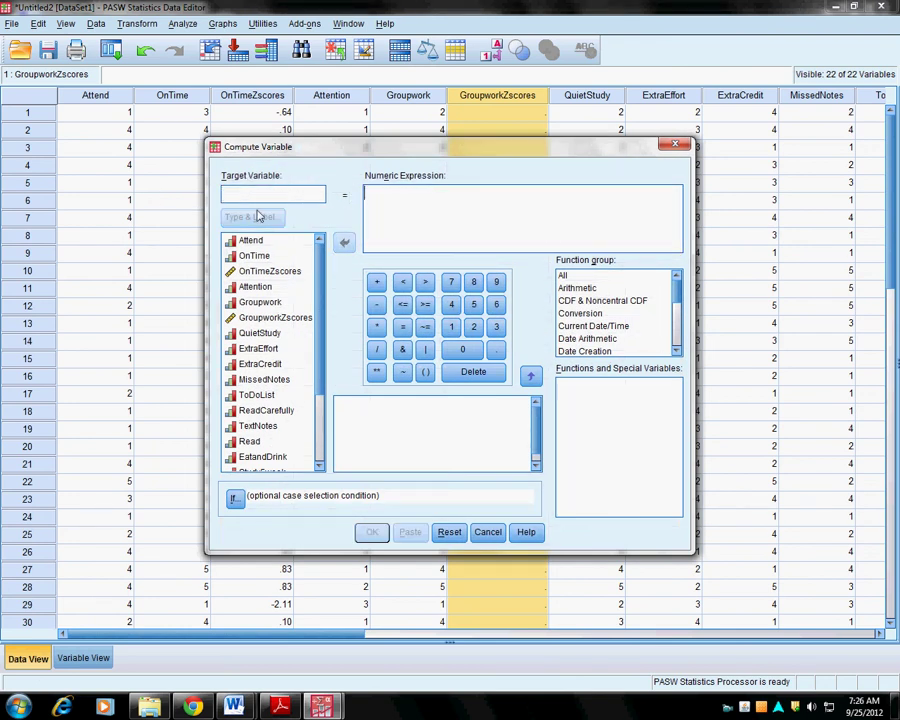
{"action": "type", "text": "Groupwo"}
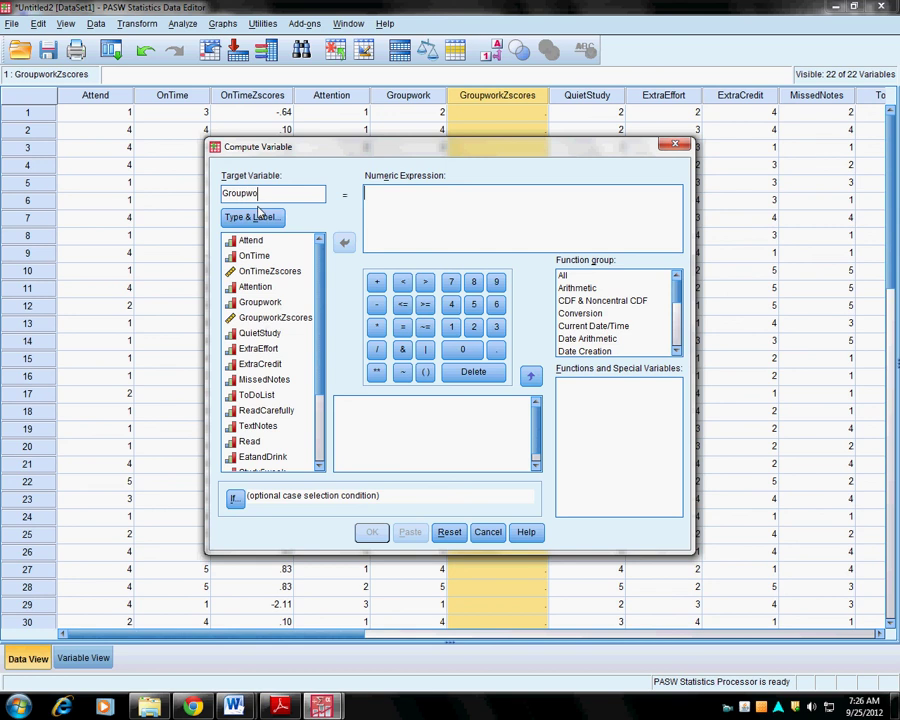
{"action": "type", "text": "rkZscores"}
Step: Compute GroupworkZscores with the numeric expression (Groupwork - 3.59) / 1.36, changing the existing variable
{"action": "left_click", "coordinate": [397, 221]}
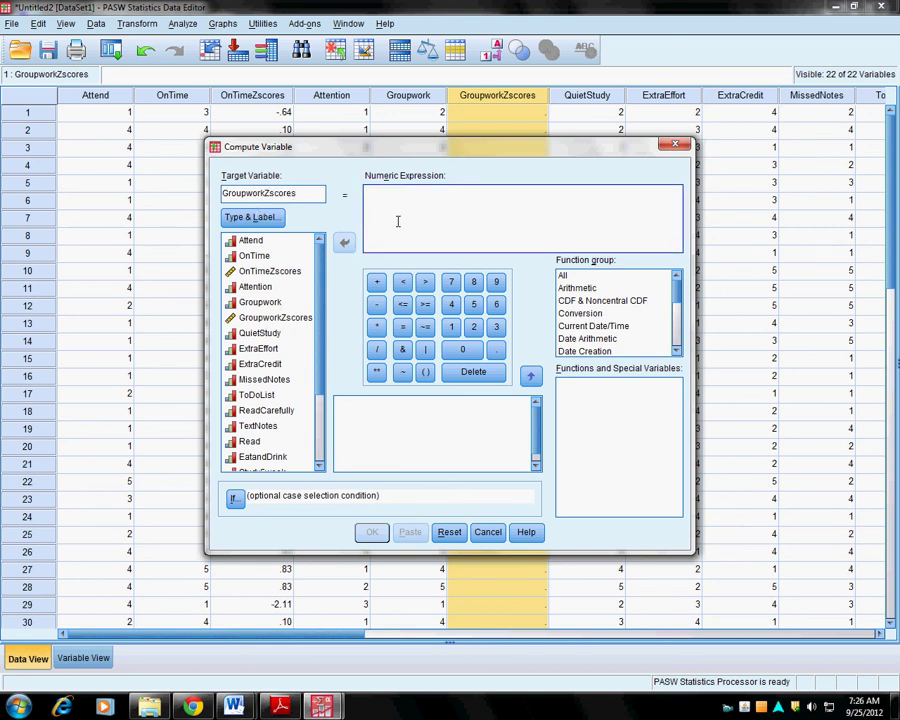
{"action": "left_click", "coordinate": [424, 372]}
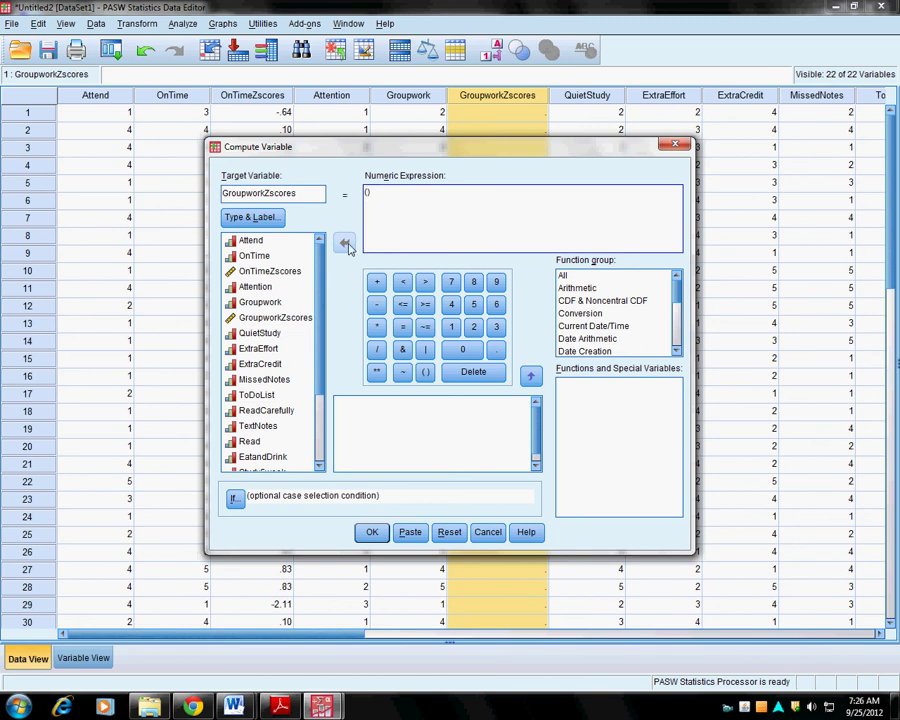
{"action": "left_click", "coordinate": [260, 302]}
{"action": "left_click", "coordinate": [343, 242]}
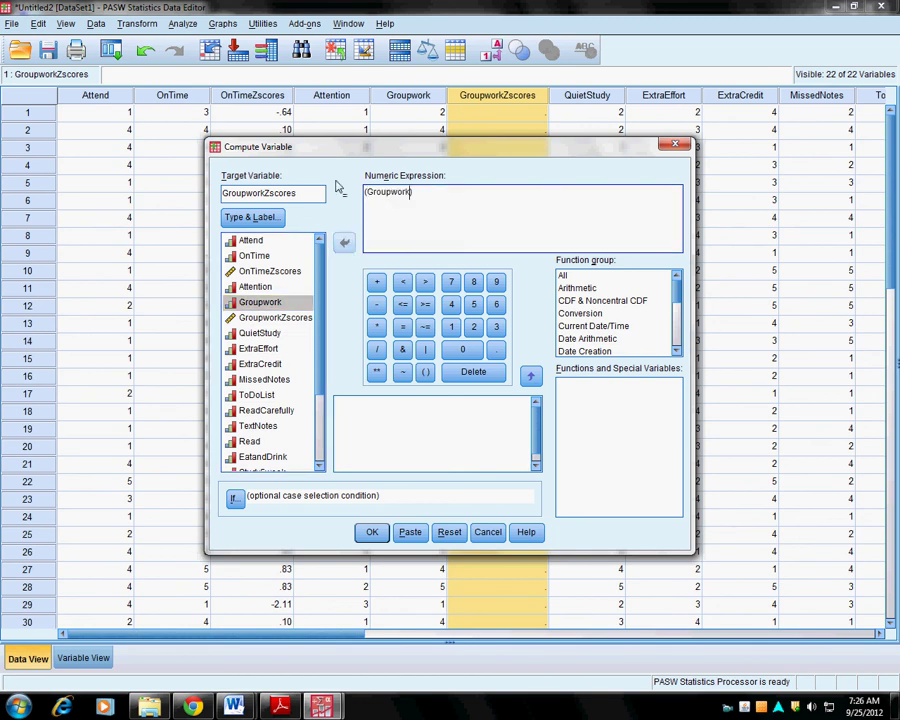
{"action": "left_click", "coordinate": [378, 306]}
{"action": "type", "text": "3.59"}
{"action": "left_click", "coordinate": [377, 349]}
{"action": "type", "text": "1.36"}
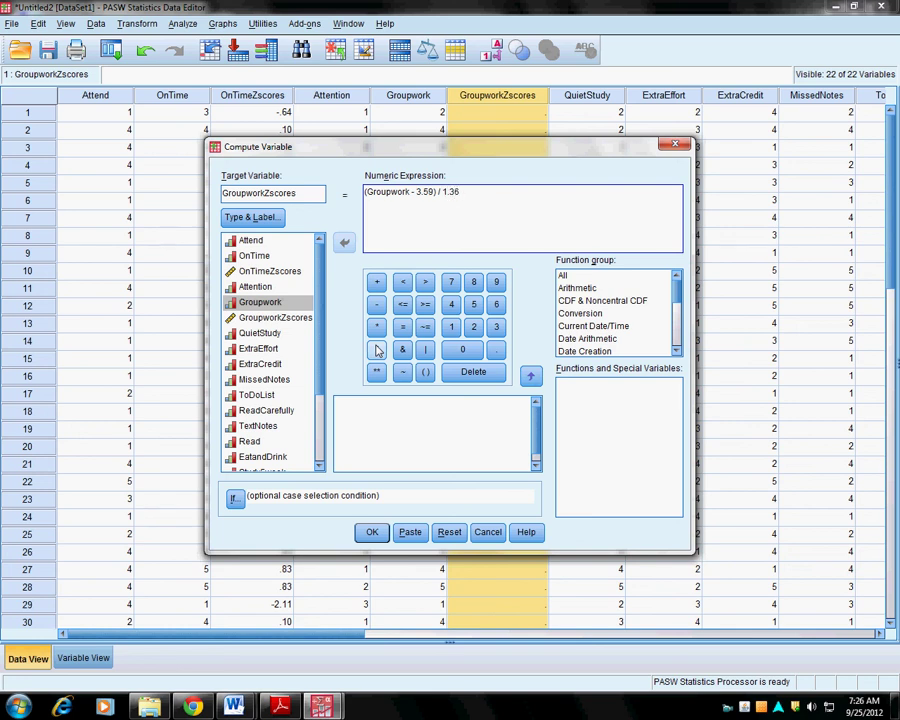
{"action": "left_click", "coordinate": [371, 532]}
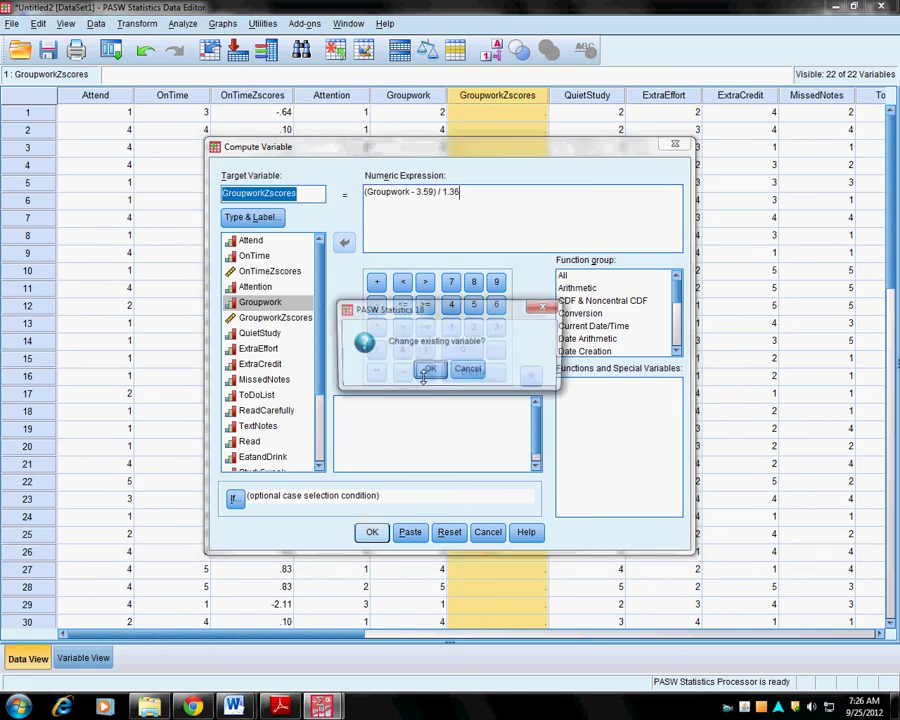
{"action": "left_click", "coordinate": [428, 370]}
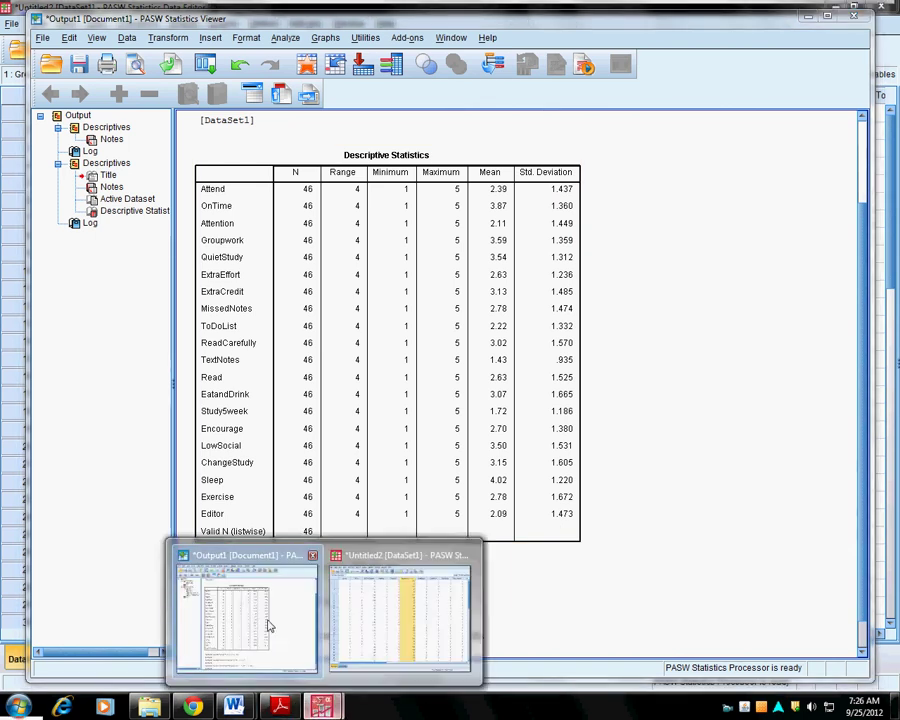
Step: Return to the data set in the PASW Statistics Data Editor and review the computed GroupworkZscores values
{"action": "left_click", "coordinate": [269, 622]}
{"action": "key", "text": "alt+Tab"}
{"action": "left_click", "coordinate": [582, 428]}
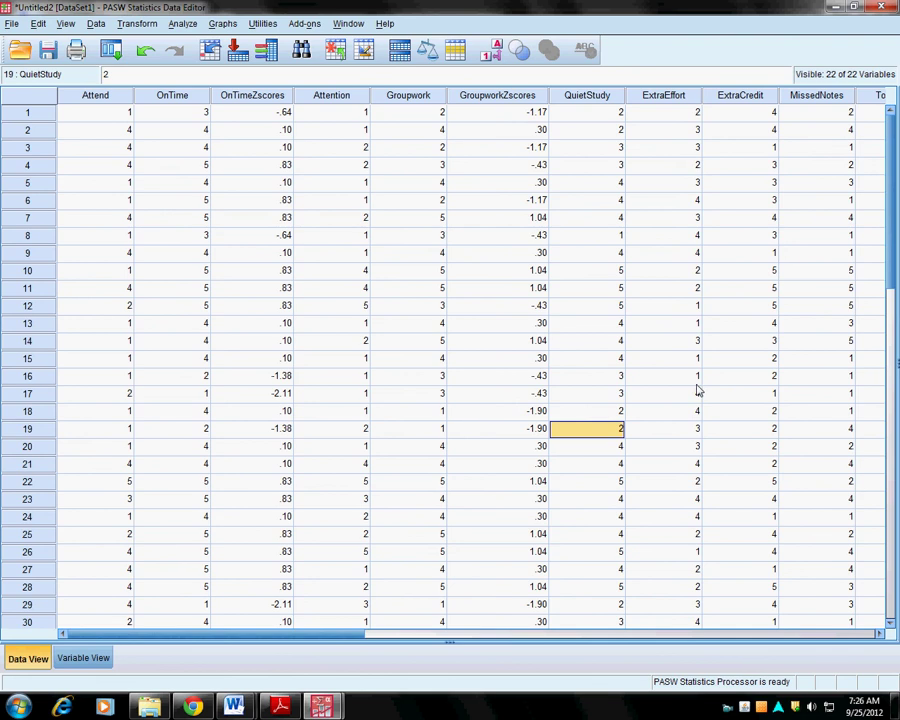
Step: Consult the Lab 3 directions PDF and read through the Part 2 questions up to question 6 of Lab3_AssignmentSheet_b in Word
{"action": "left_click", "coordinate": [247, 706]}
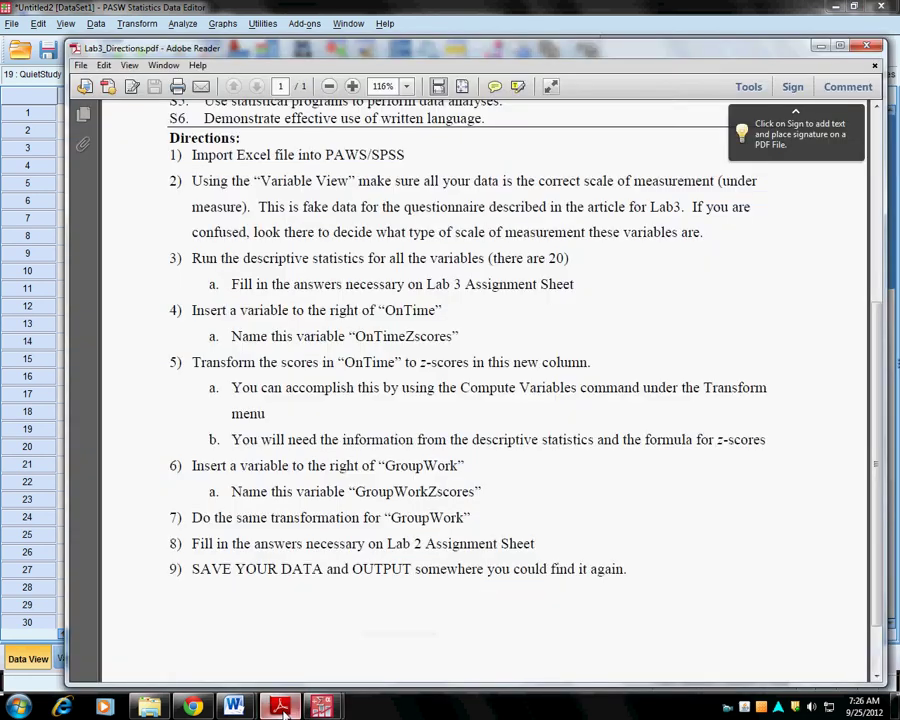
{"action": "mouse_move", "coordinate": [247, 706]}
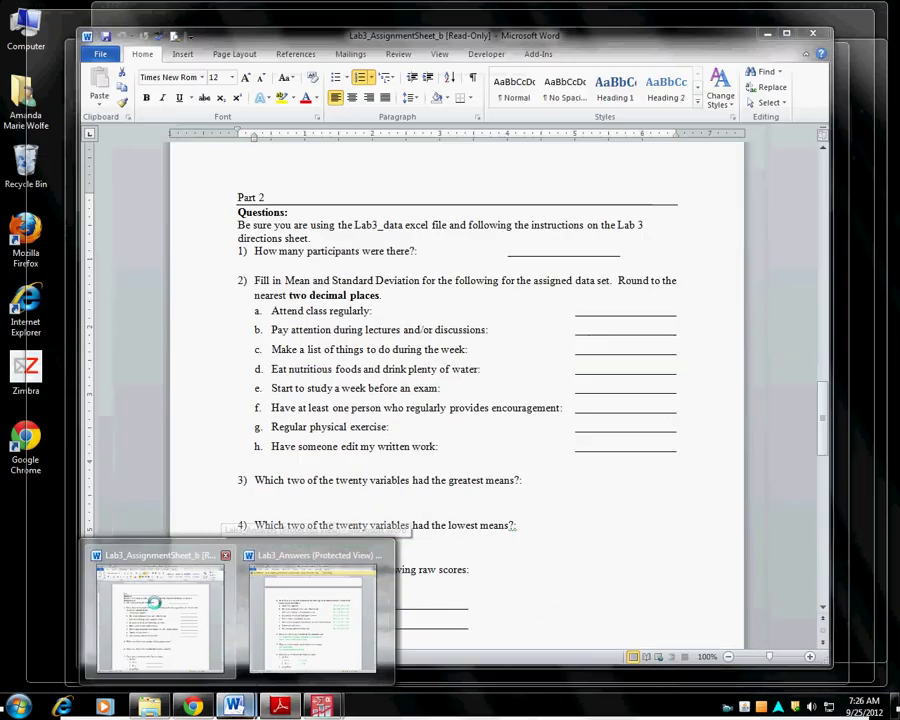
{"action": "left_click", "coordinate": [155, 602]}
{"action": "scroll", "coordinate": [582, 326], "scroll_direction": "down", "scroll_amount": 2}
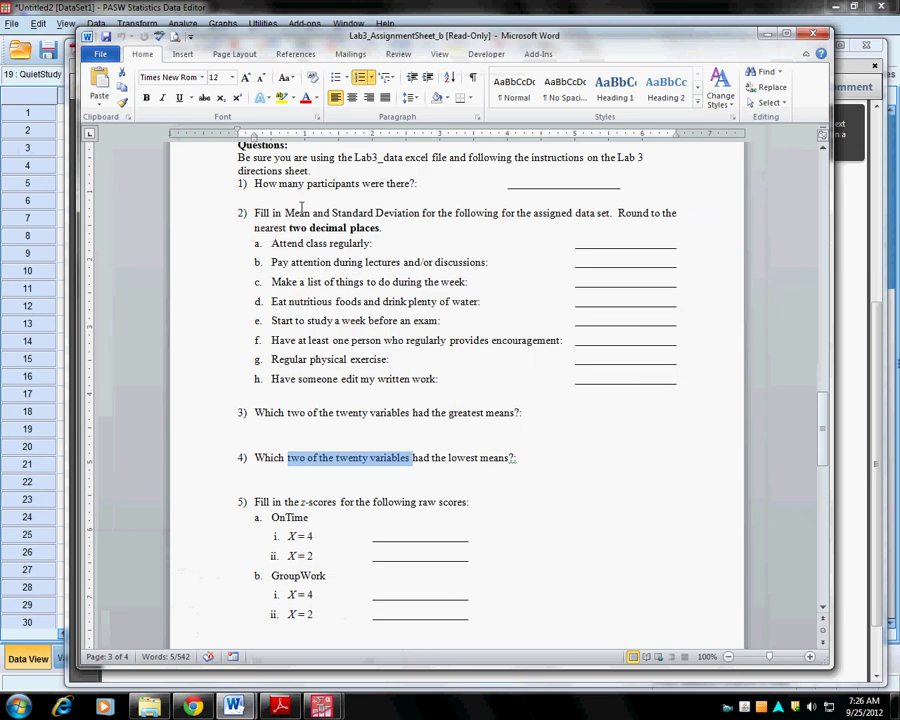
{"action": "scroll", "coordinate": [565, 305], "scroll_direction": "down", "scroll_amount": 2}
{"action": "left_click", "coordinate": [506, 354]}
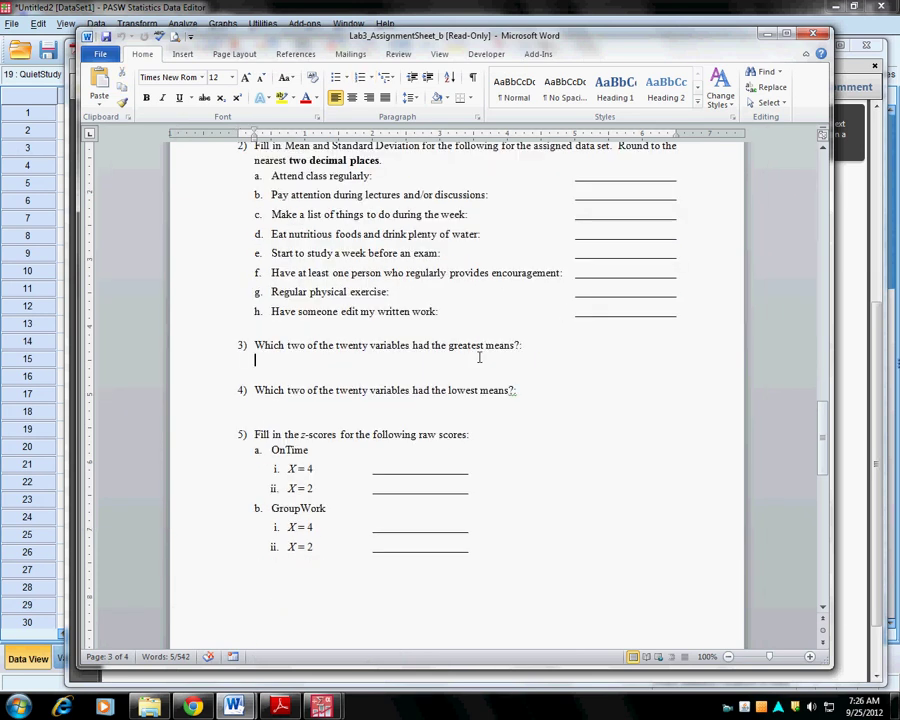
{"action": "scroll", "coordinate": [458, 311], "scroll_direction": "down", "scroll_amount": 4}
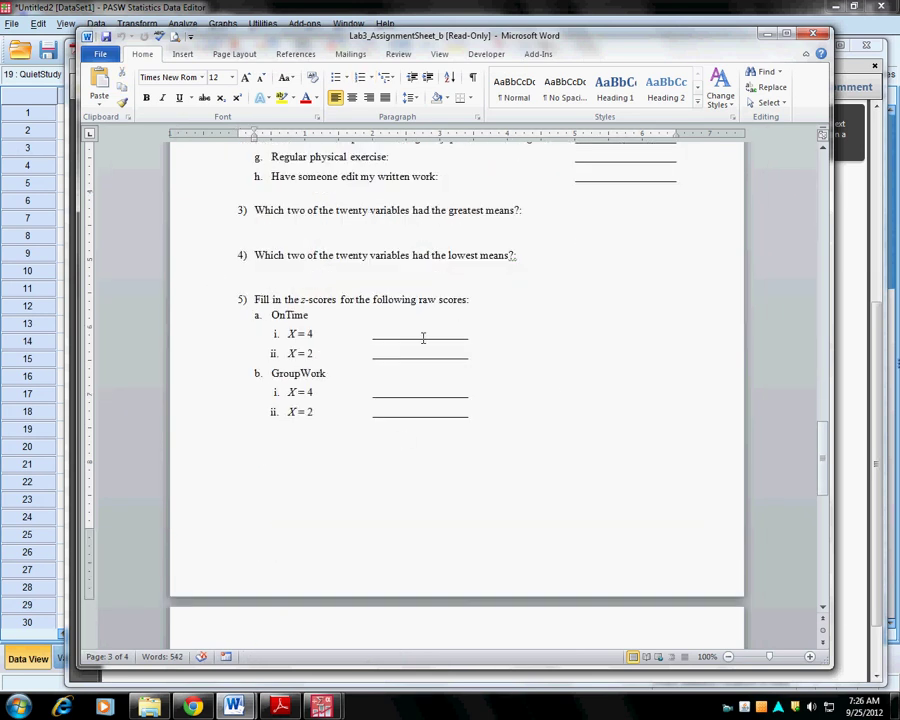
{"action": "scroll", "coordinate": [423, 338], "scroll_direction": "down", "scroll_amount": 4}
{"action": "scroll", "coordinate": [423, 338], "scroll_direction": "down", "scroll_amount": 6}
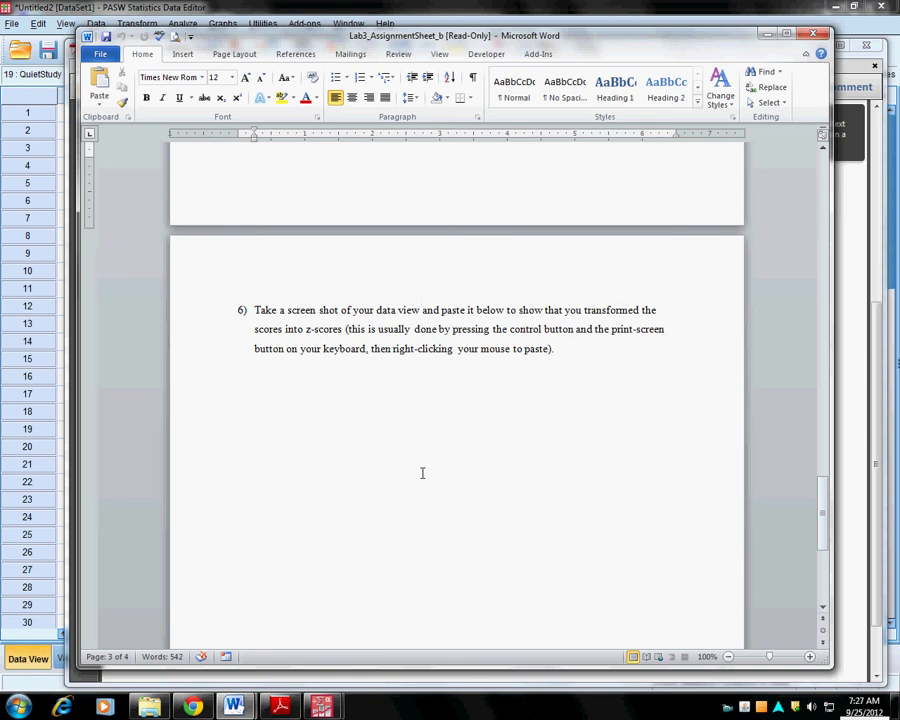
Step: Switch to the PASW Statistics Data Editor, select the OnTimeZscores column, and capture a screenshot of the data with both z-score variables
{"action": "mouse_move", "coordinate": [320, 706]}
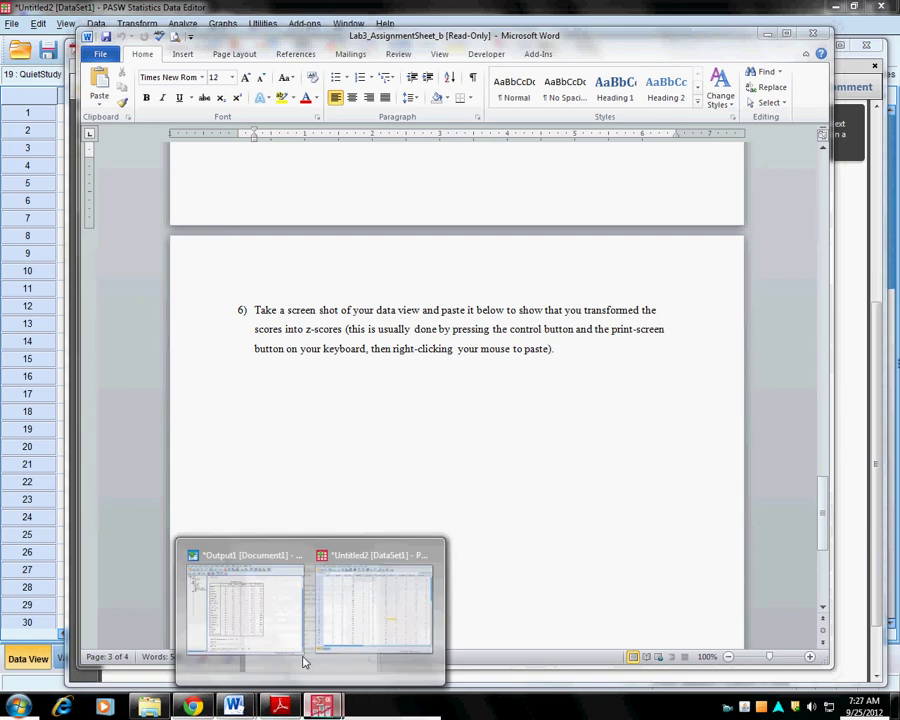
{"action": "left_click", "coordinate": [420, 632]}
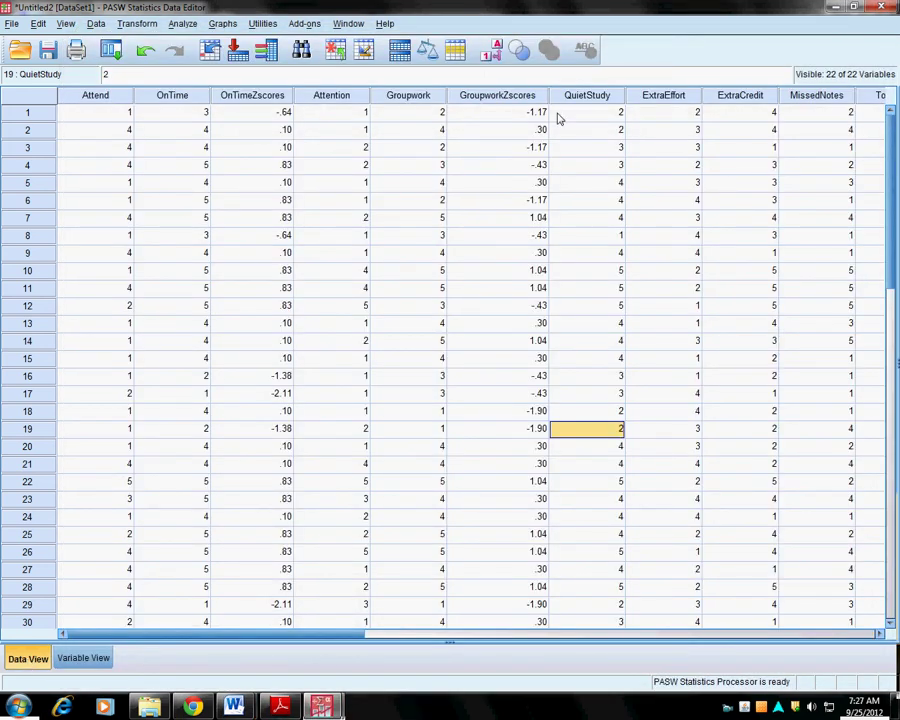
{"action": "left_click", "coordinate": [492, 96]}
{"action": "left_click", "coordinate": [256, 96]}
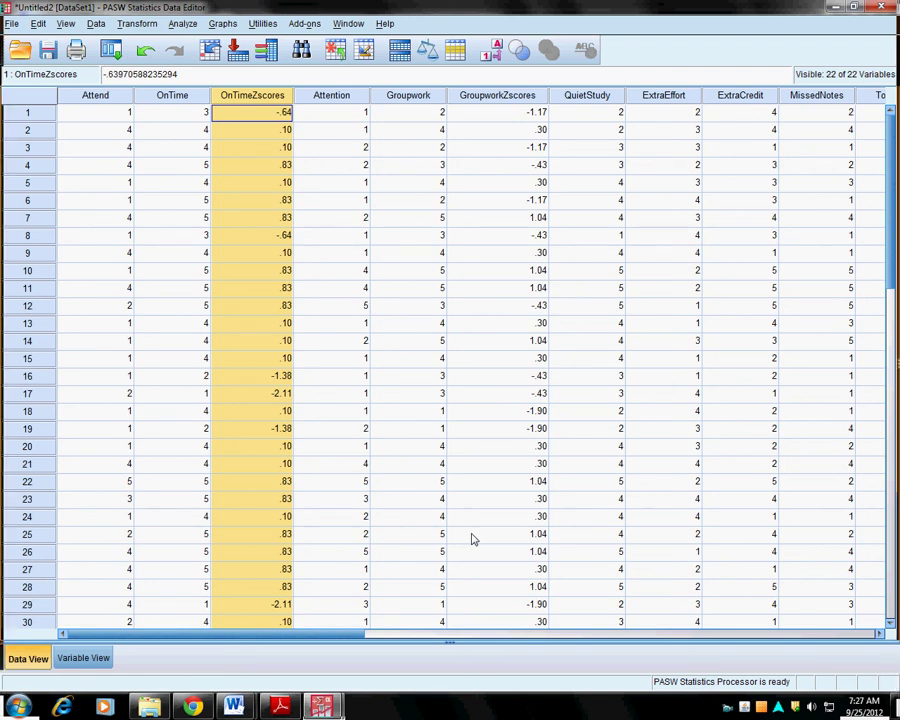
{"action": "left_click", "coordinate": [328, 708]}
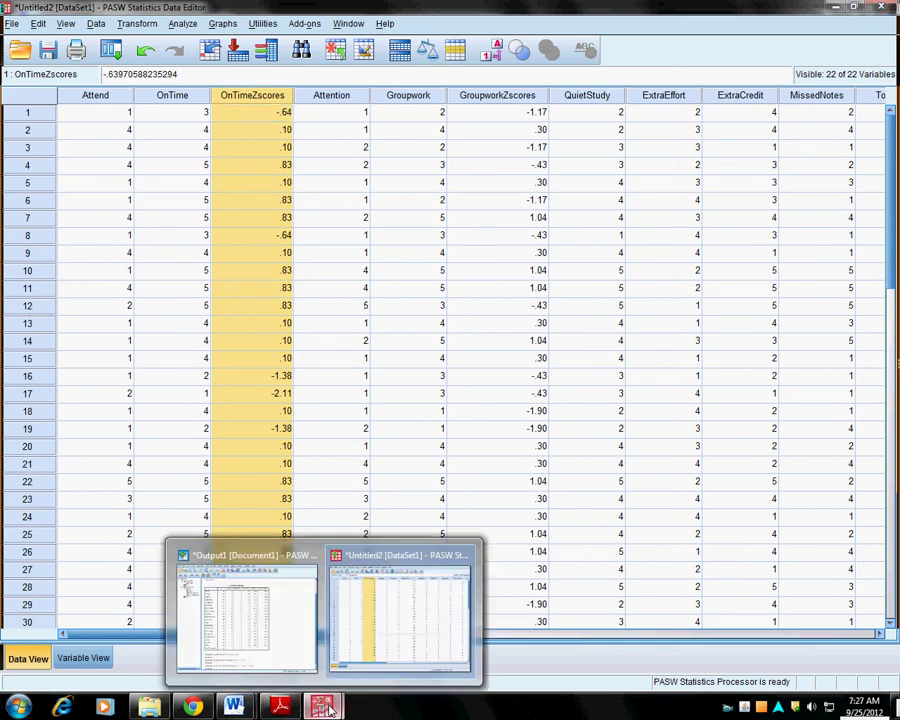
Step: Switch to Lab3_AssignmentSheet_b in Word and paste the data view screenshot below question 6
{"action": "mouse_move", "coordinate": [234, 706]}
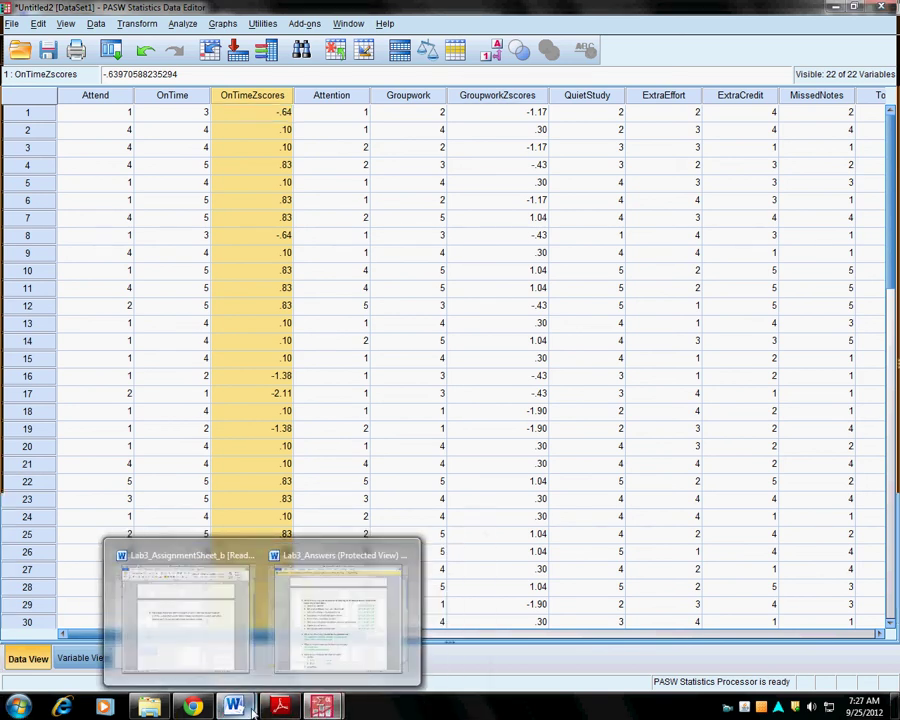
{"action": "left_click", "coordinate": [170, 638]}
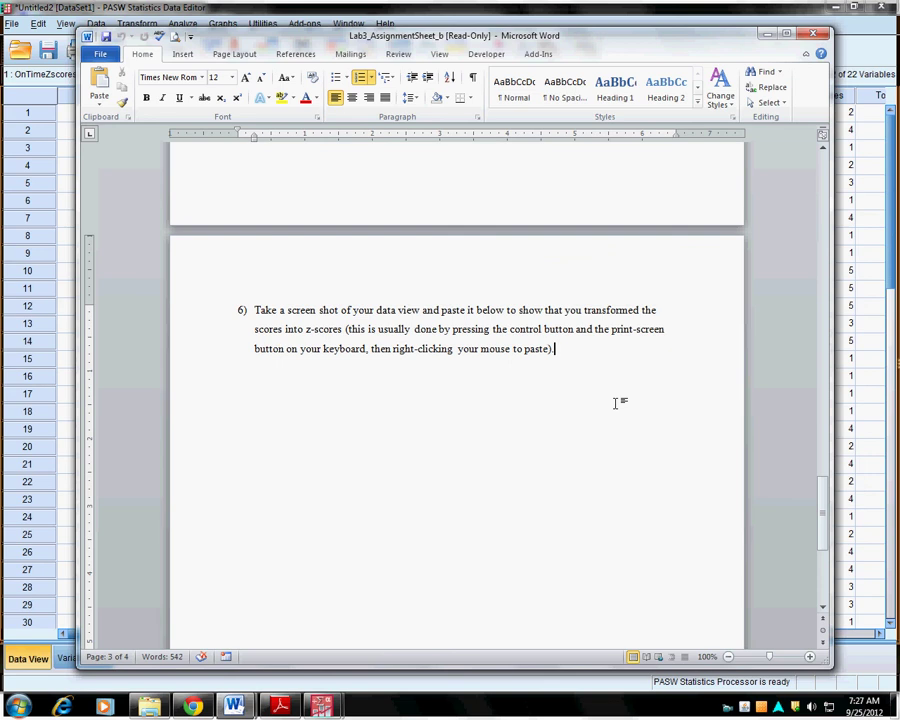
{"action": "key", "text": "Return"}
{"action": "key", "text": "BackSpace"}
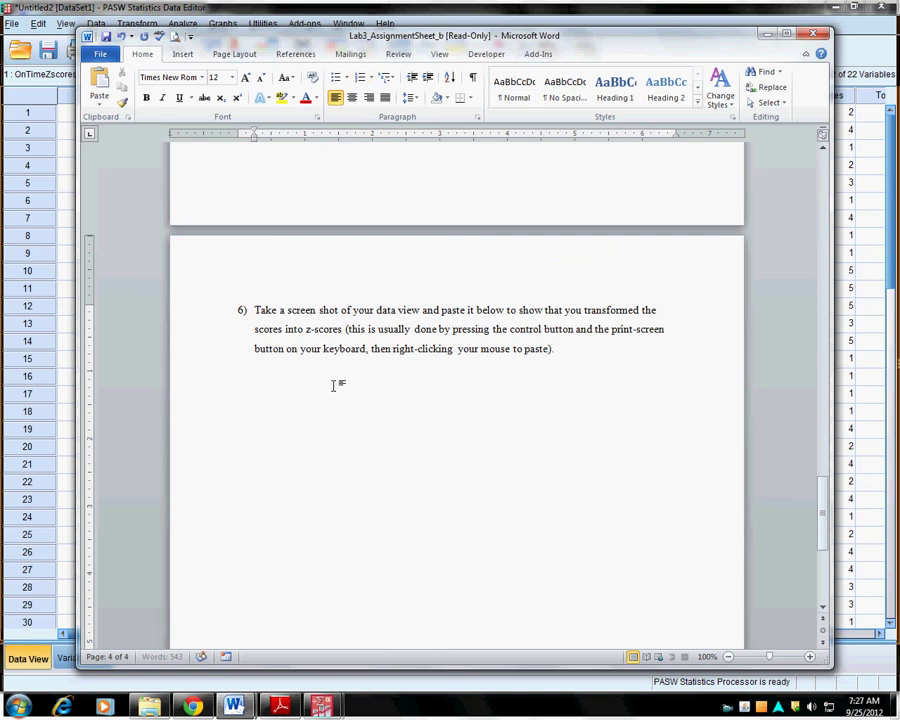
{"action": "right_click", "coordinate": [335, 389]}
{"action": "left_click", "coordinate": [364, 440]}
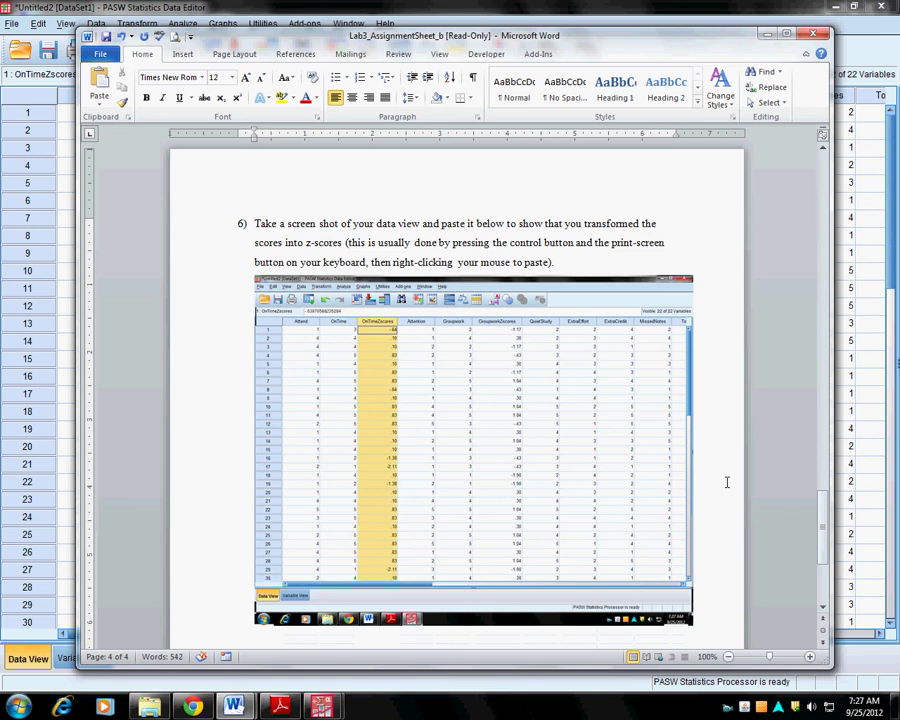
{"action": "left_click", "coordinate": [197, 342]}
{"action": "left_click", "coordinate": [737, 434]}
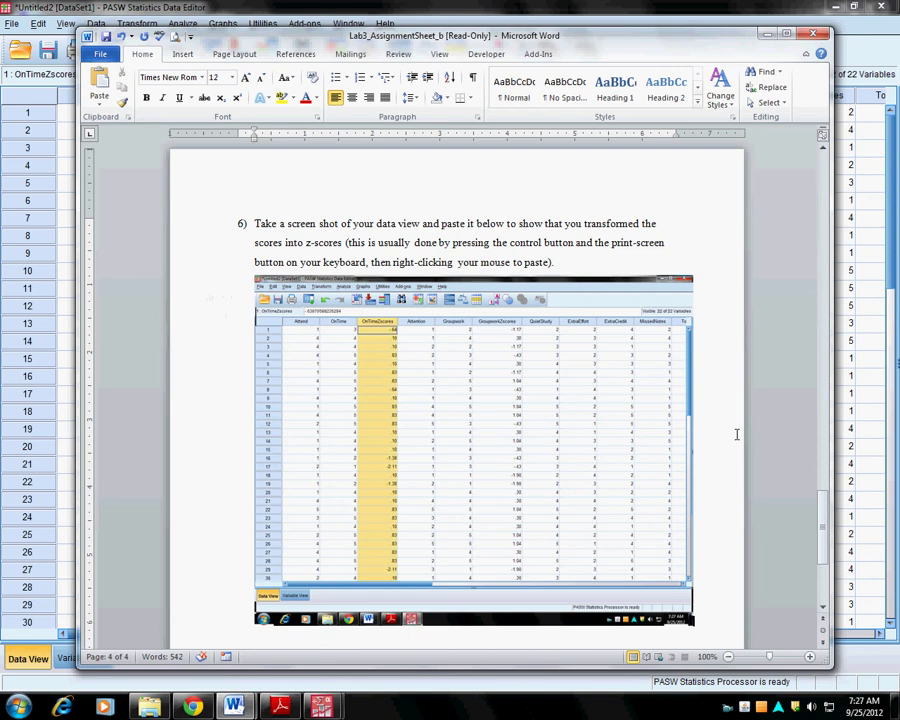